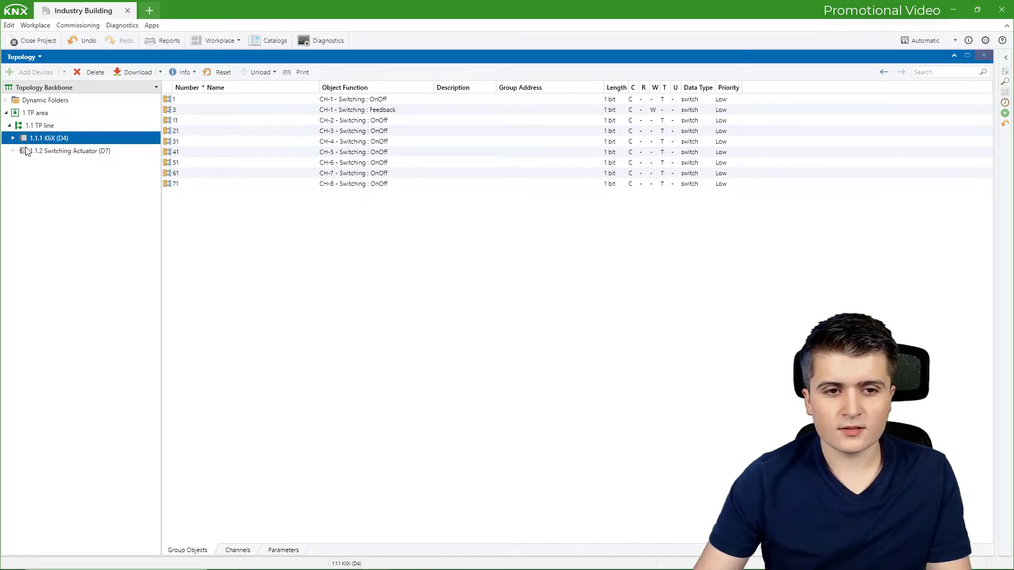
# Step: Examine the group objects of both devices and the CH-1 function parameter of the 1.1.1 KliX (D4) device
pyautogui.click(77, 154)
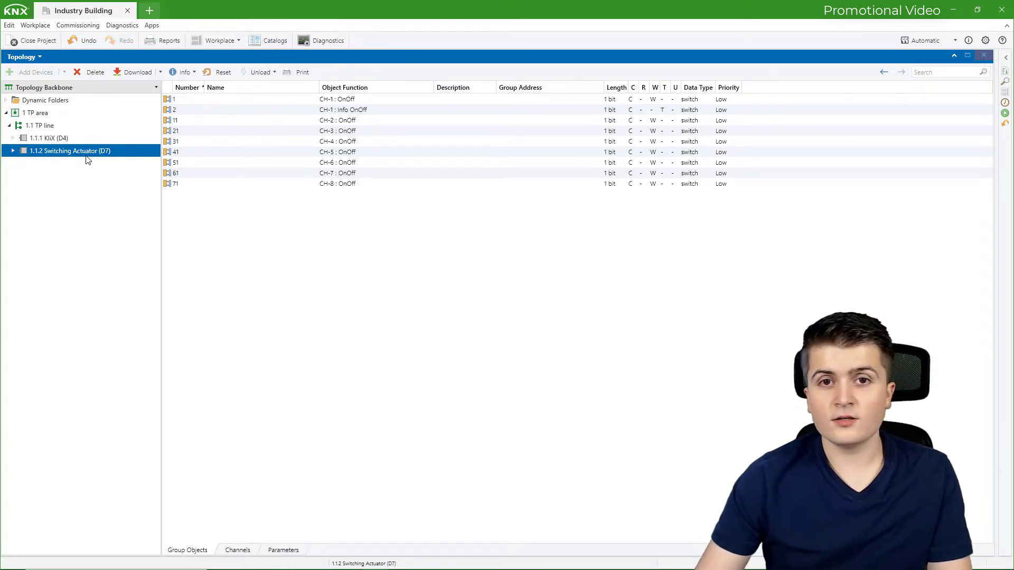
pyautogui.click(88, 139)
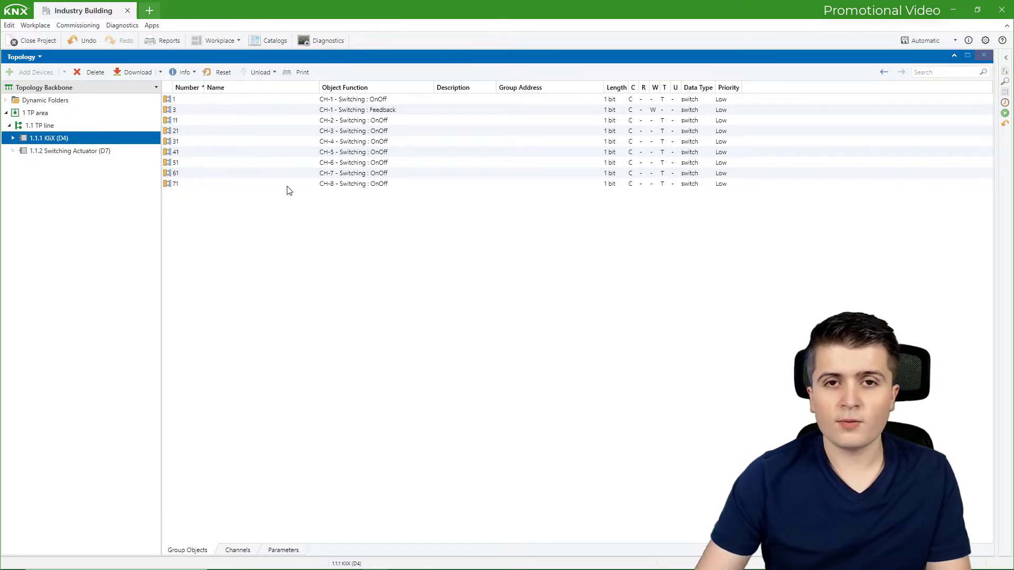
pyautogui.click(308, 101)
pyautogui.click(297, 110)
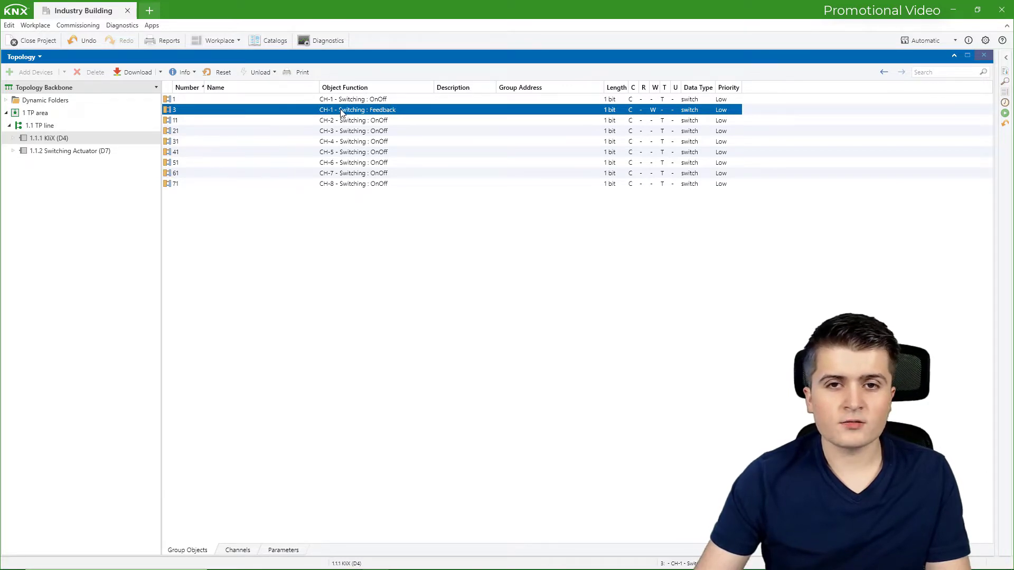
pyautogui.click(293, 551)
pyautogui.click(213, 134)
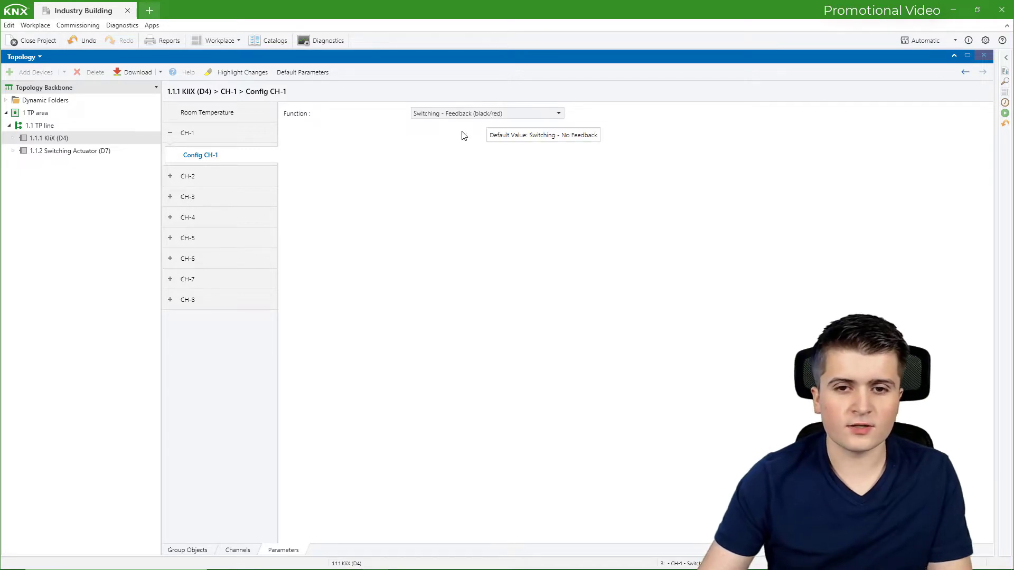
# Step: Compare the group objects of the 1.1.2 Switching Actuator (D7) with the KliX device, focusing on CH-1 OnOff and Info OnOff
pyautogui.click(119, 154)
pyautogui.click(187, 549)
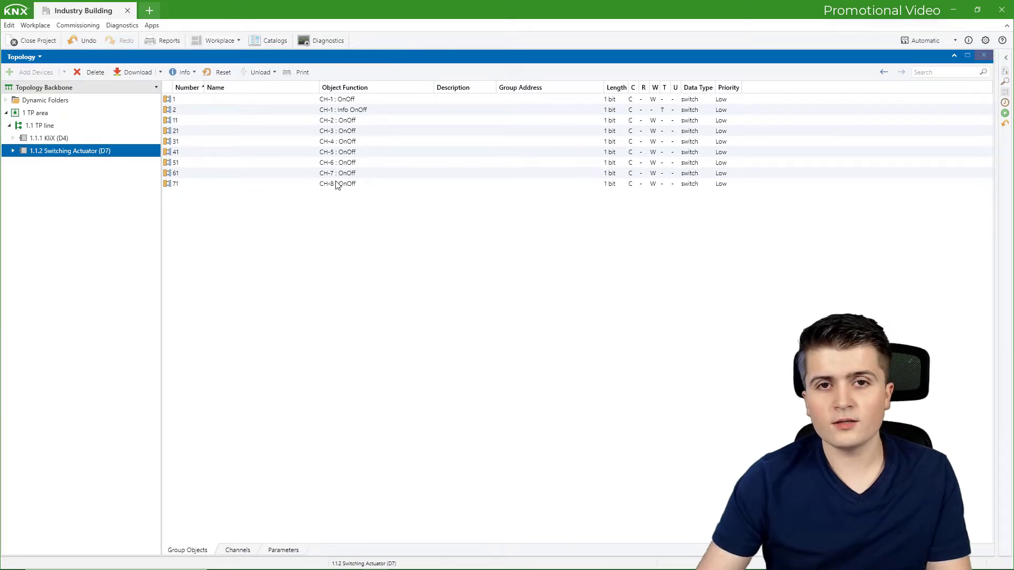
pyautogui.click(321, 100)
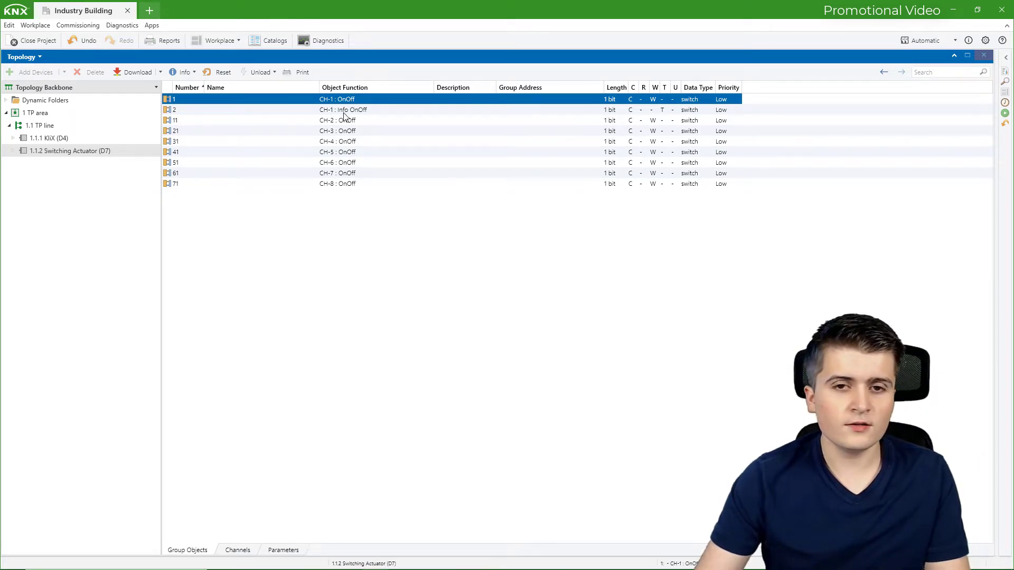
pyautogui.click(79, 140)
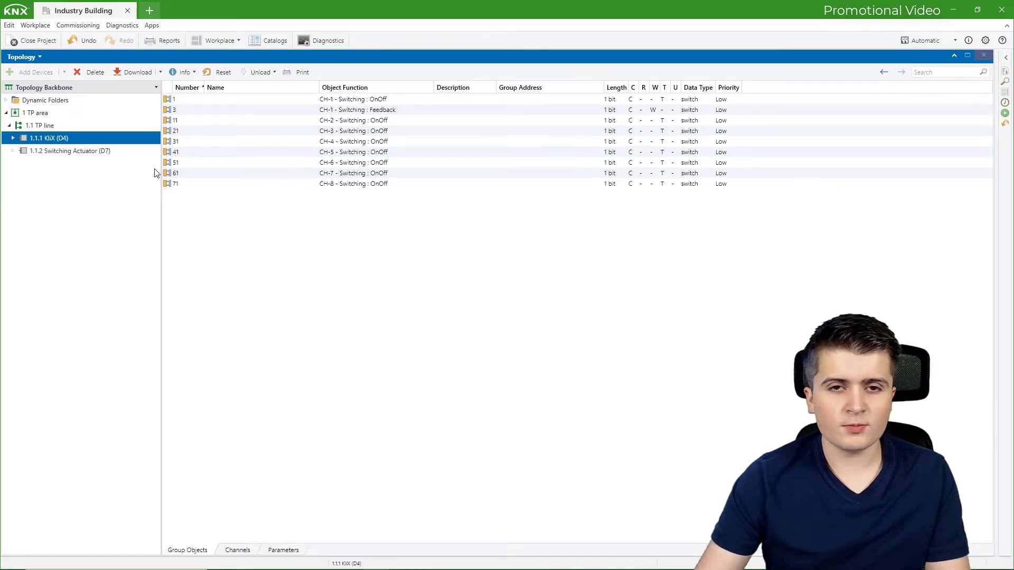
pyautogui.click(139, 152)
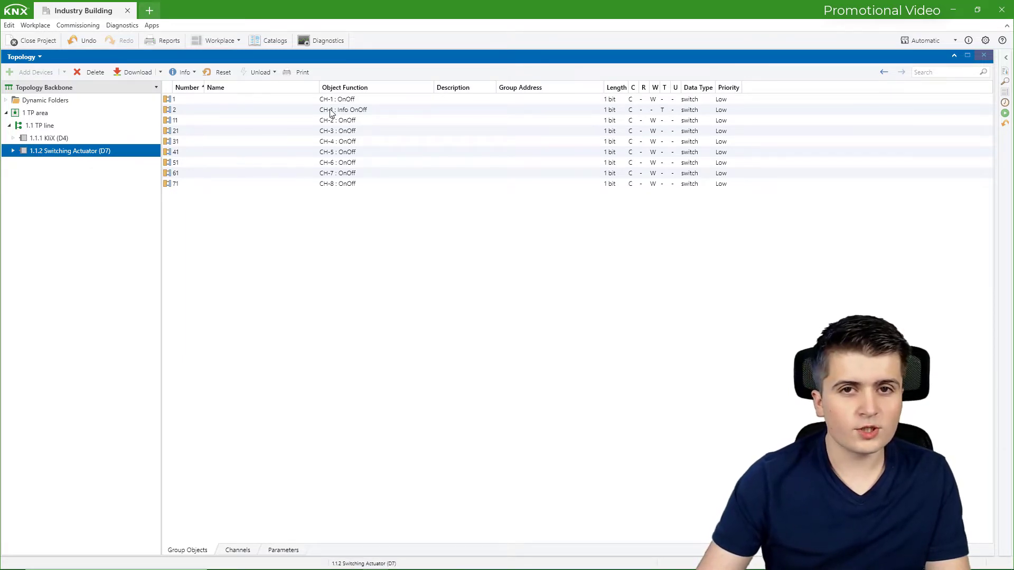
pyautogui.click(313, 110)
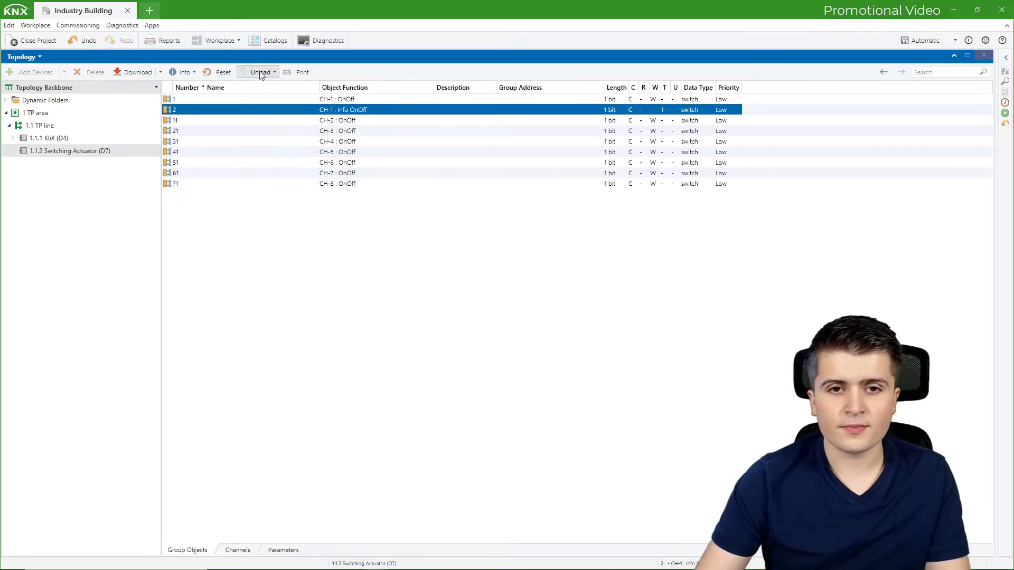
# Step: Open a new Group Addresses panel alongside the topology and enlarge it slightly
pyautogui.click(227, 41)
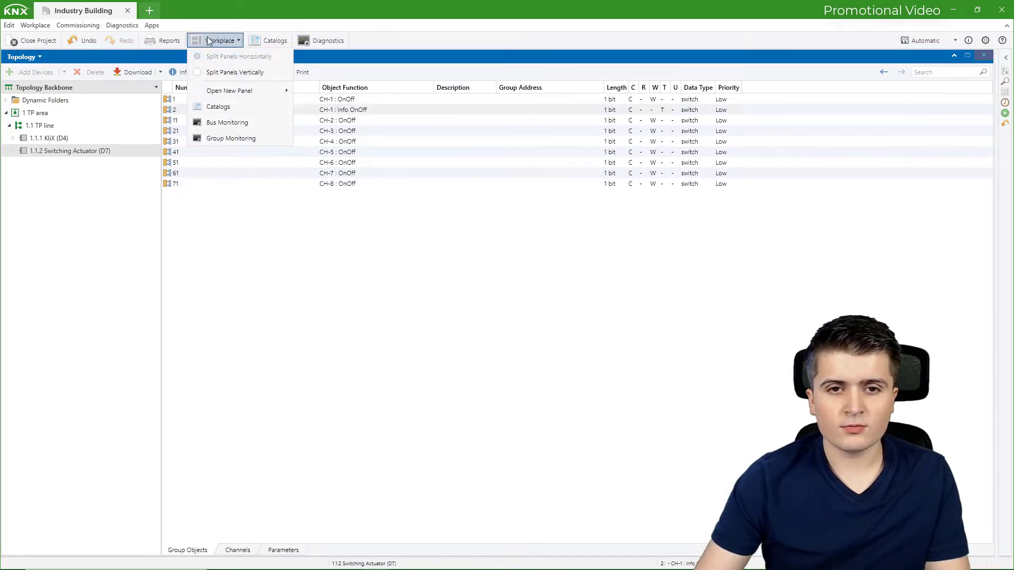
pyautogui.moveTo(244, 90)
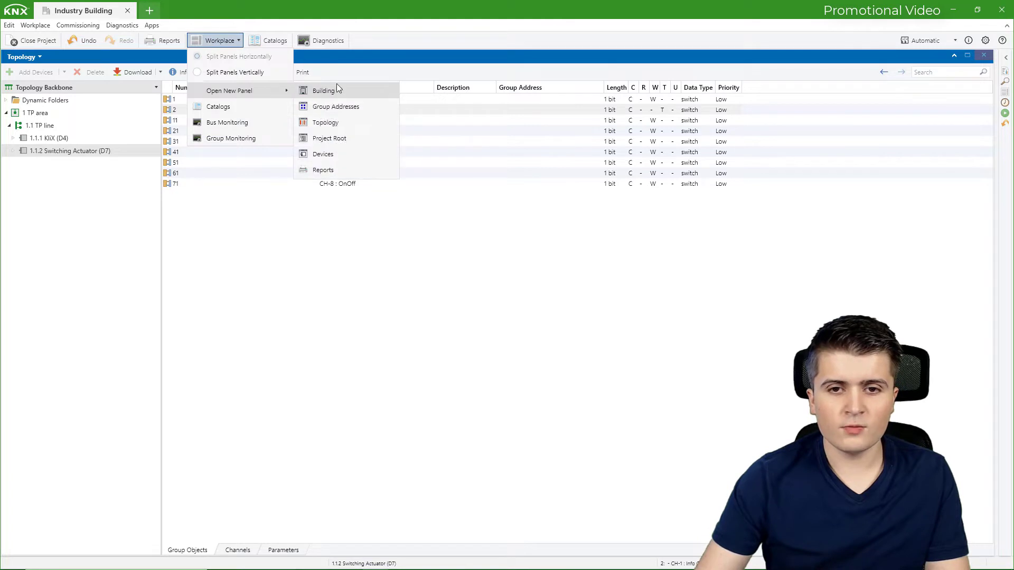
pyautogui.click(342, 112)
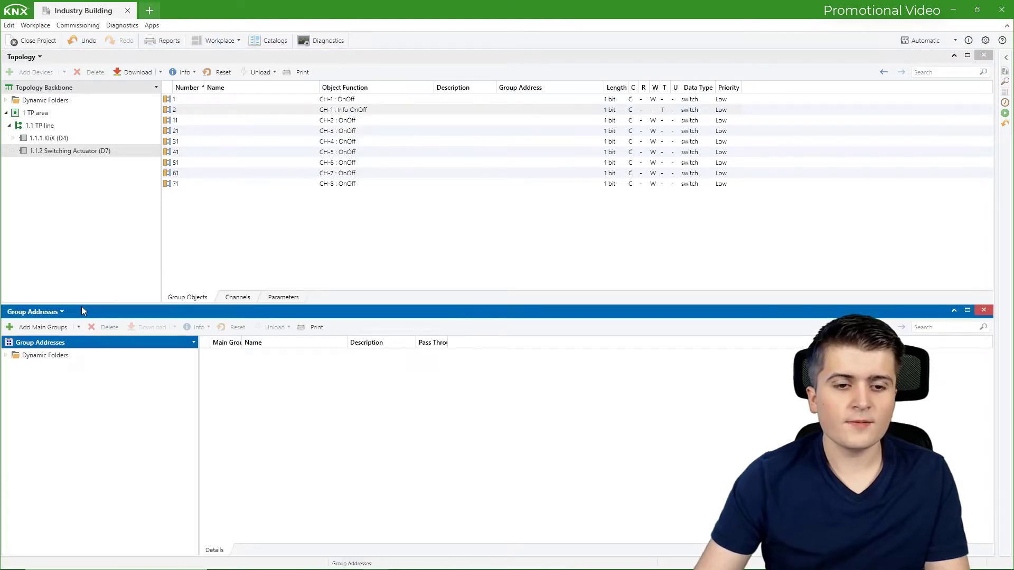
pyautogui.moveTo(84, 297); pyautogui.dragTo(90, 294)
# Step: Add two main groups named Centralfunction and Lightning, using the first free addresses
pyautogui.click(51, 308)
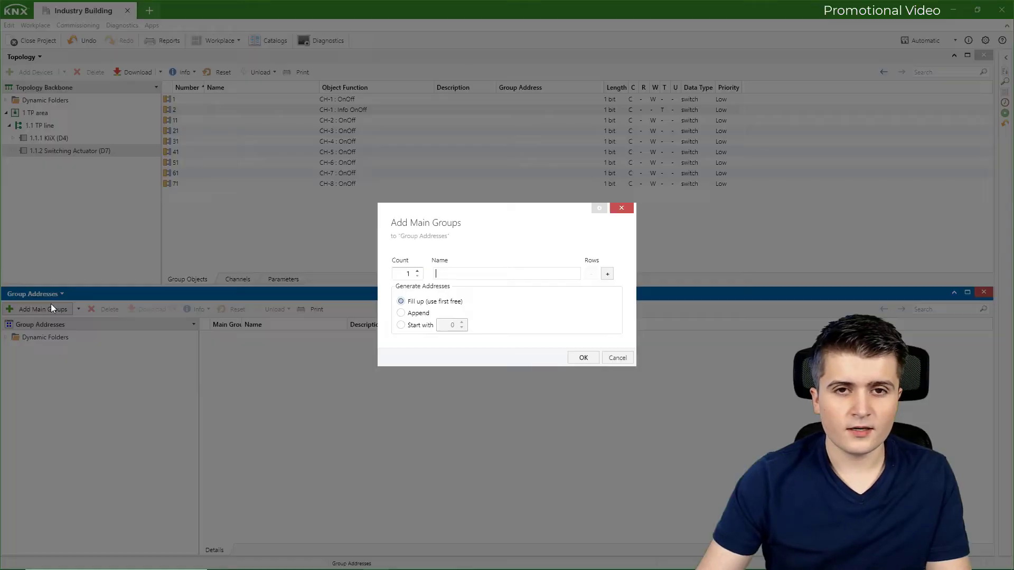
pyautogui.click(458, 272)
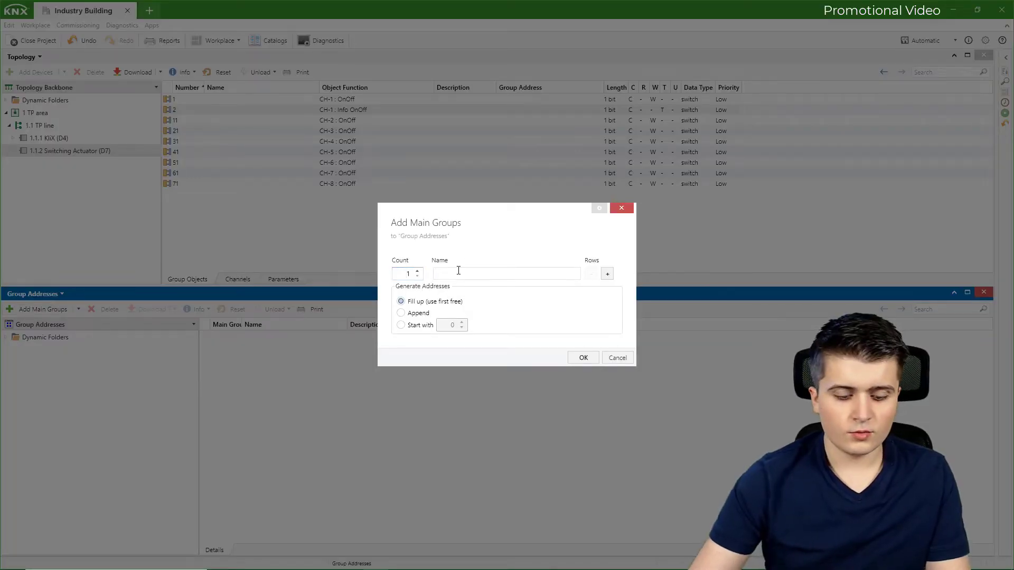
pyautogui.write('Central Func')
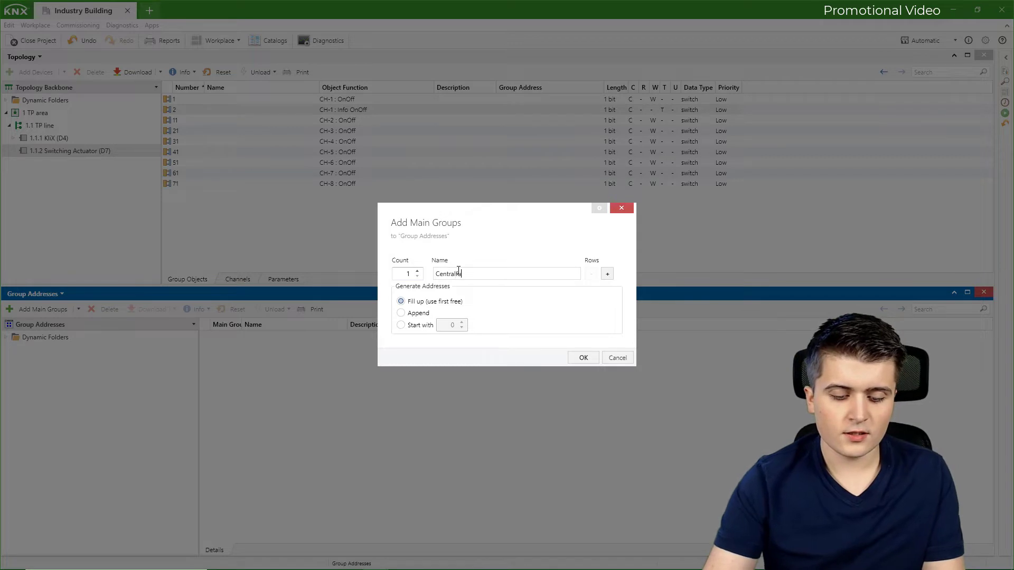
pyautogui.write('tion')
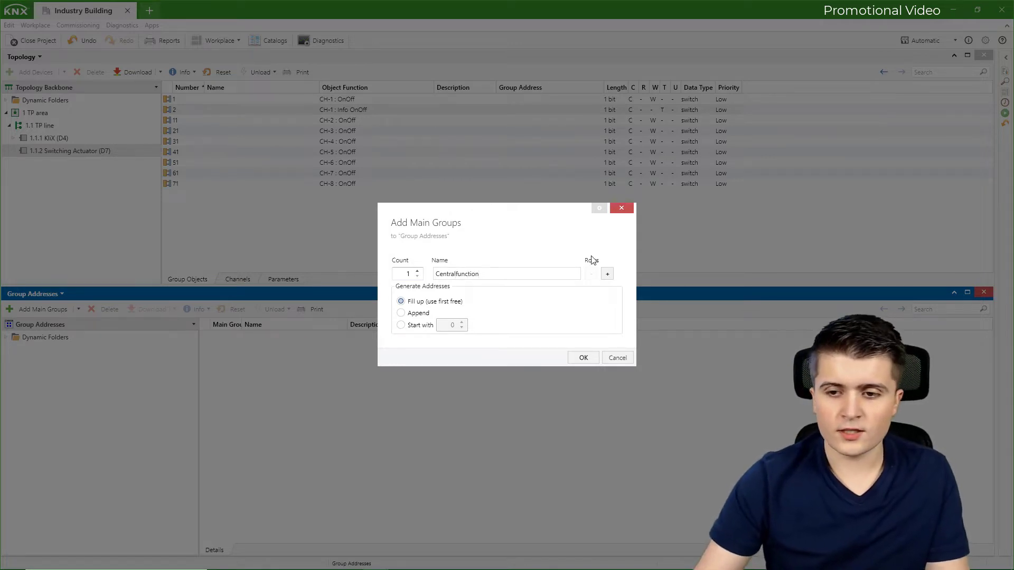
pyautogui.click(611, 278)
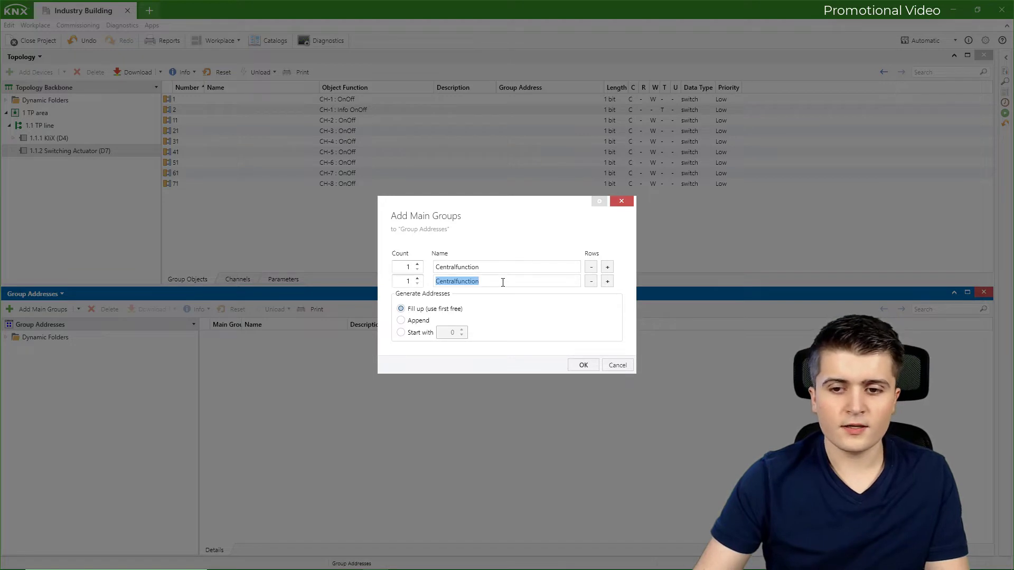
pyautogui.write('L')
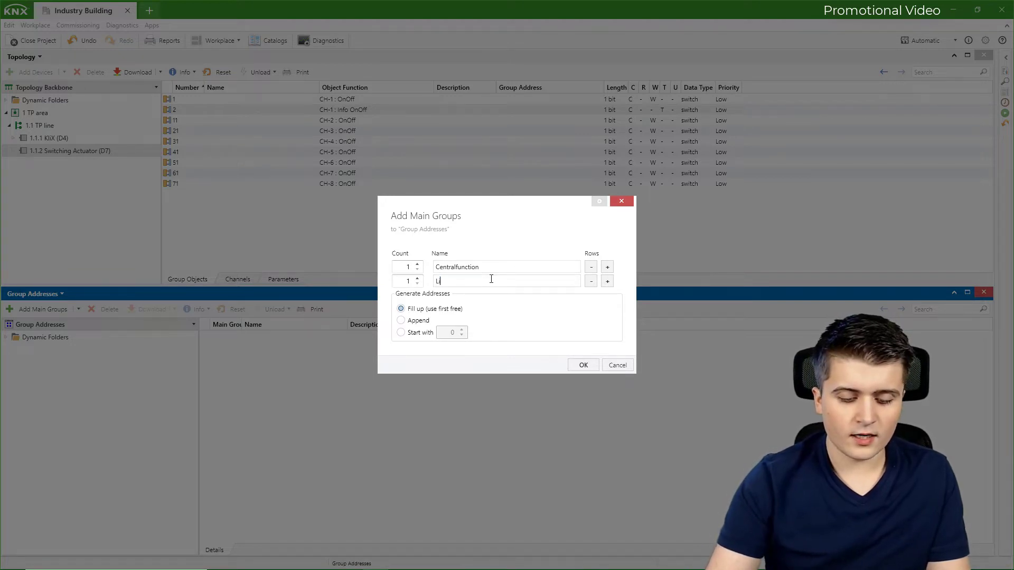
pyautogui.write('ightning')
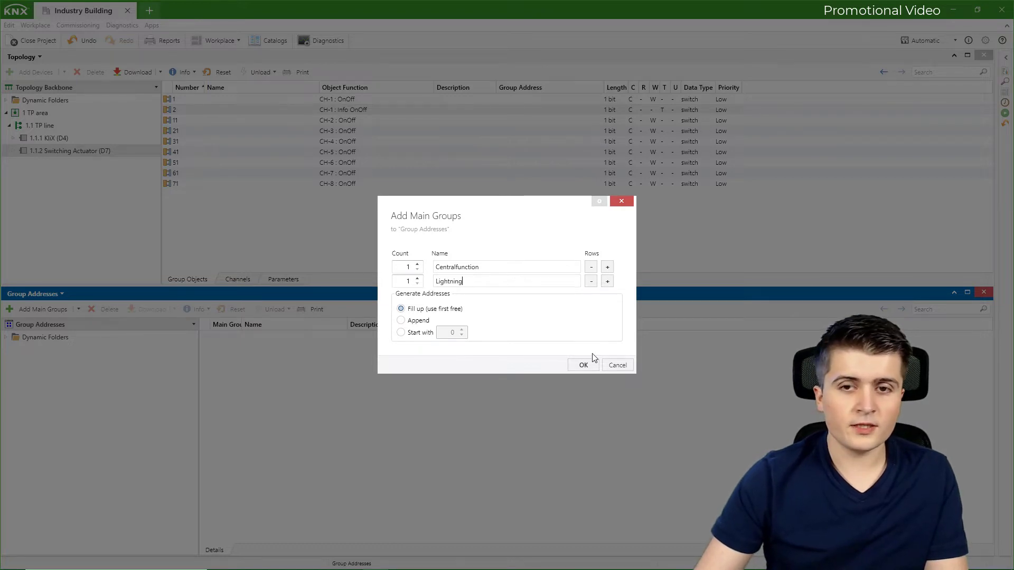
pyautogui.click(583, 365)
# Step: Start adding middle groups to the Lightning main group, naming the first one Switching
pyautogui.click(54, 368)
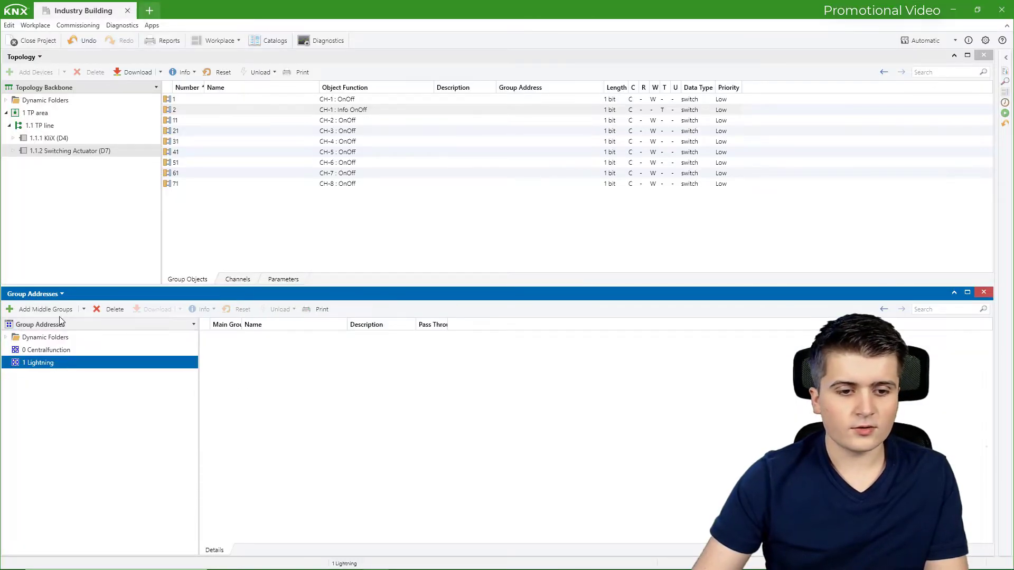
pyautogui.click(44, 310)
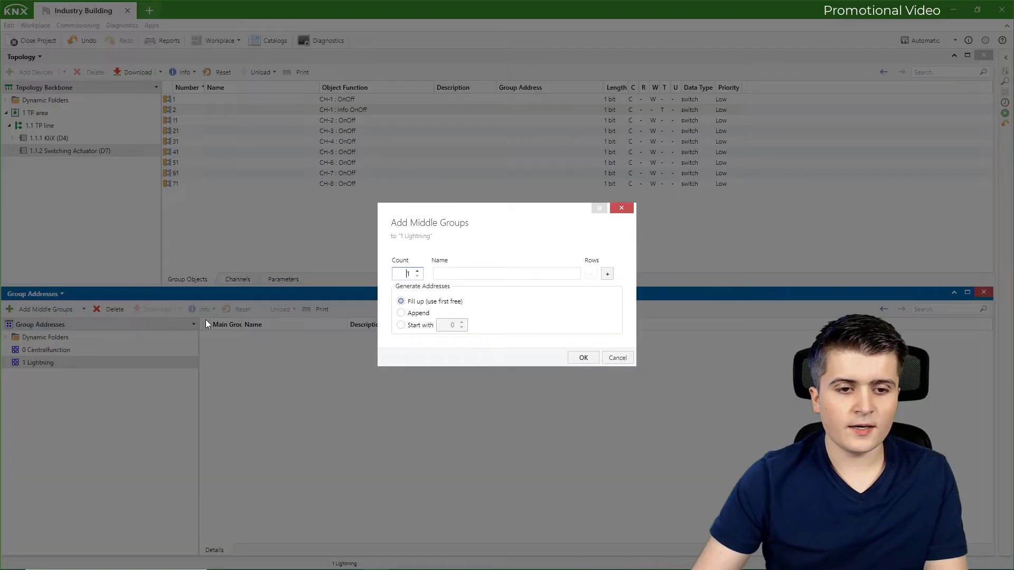
pyautogui.click(454, 273)
pyautogui.write('Switc')
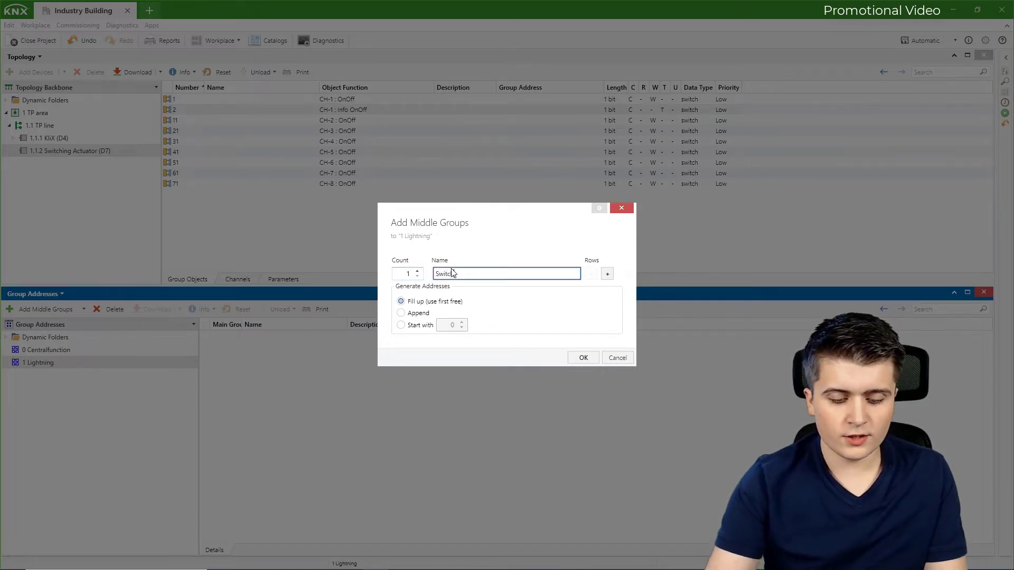
pyautogui.write('hing')
# Step: Add two more middle group rows named Dimming and Dimming Value
pyautogui.press('Tab')
pyautogui.press('Return')
pyautogui.write('Di')
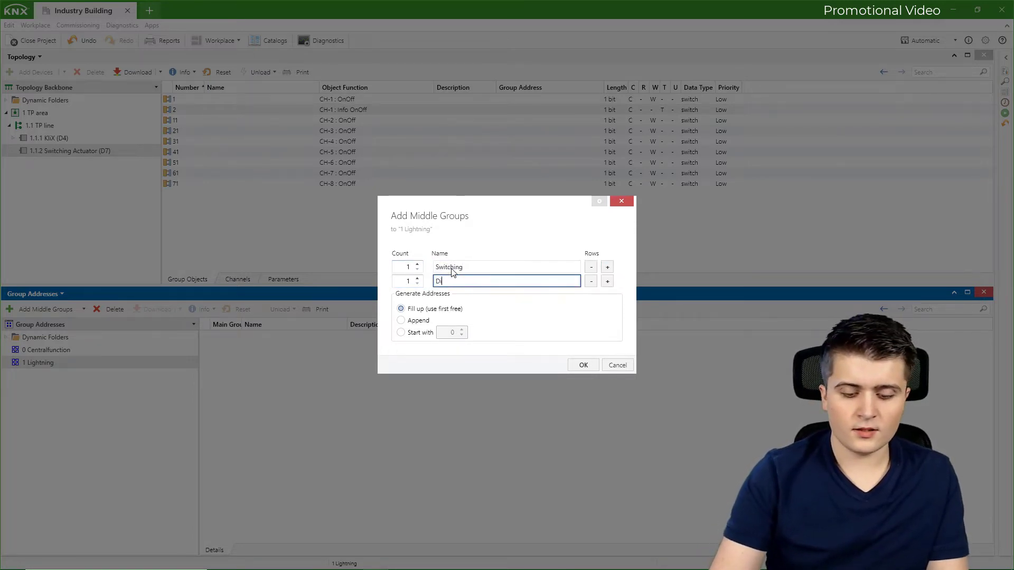
pyautogui.write('mming')
pyautogui.press('Tab')
pyautogui.press('Tab')
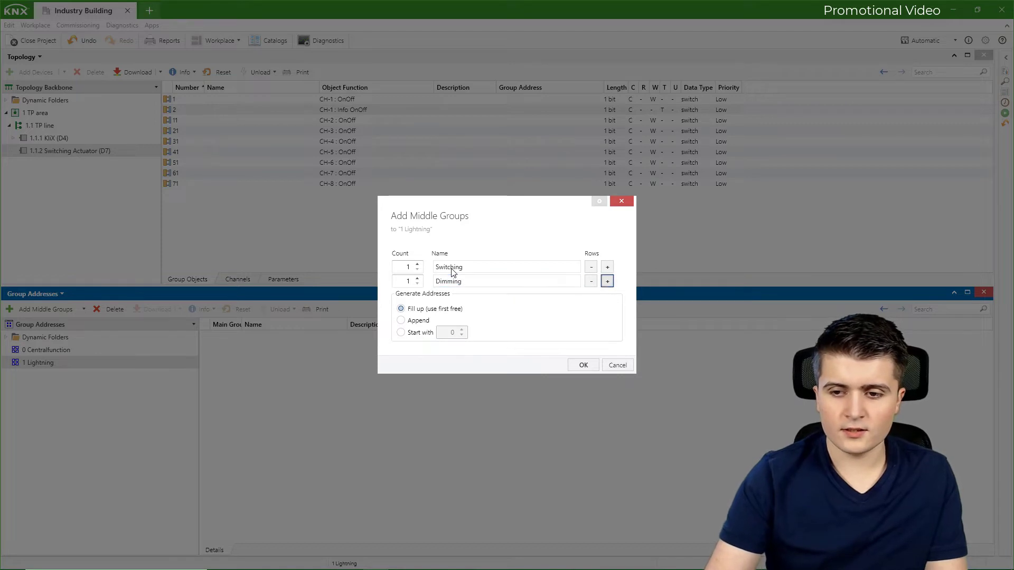
pyautogui.press('Return')
pyautogui.write('Dimming Value')
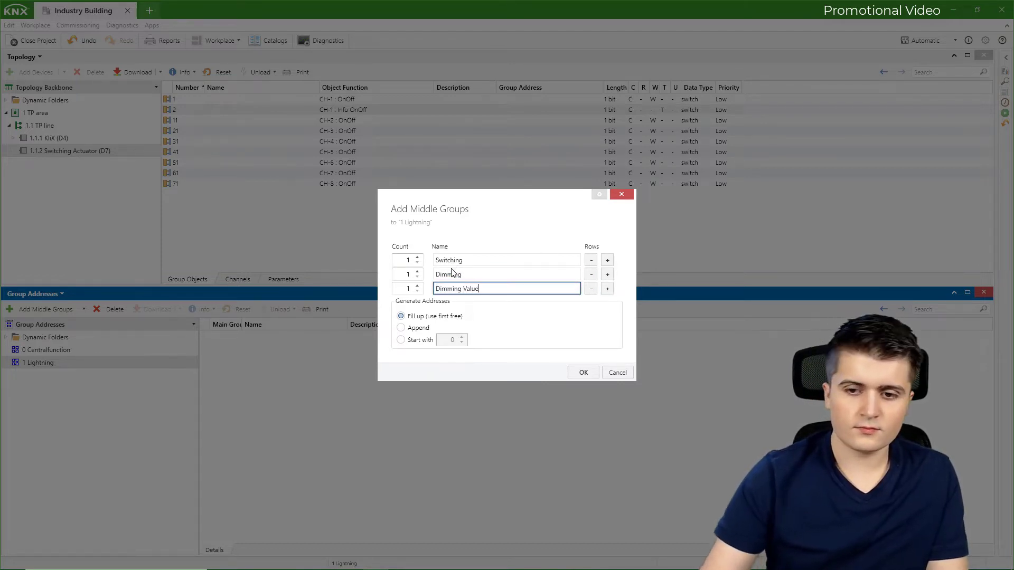
# Step: Add a fourth middle group row named Feedback Switching
pyautogui.click(608, 288)
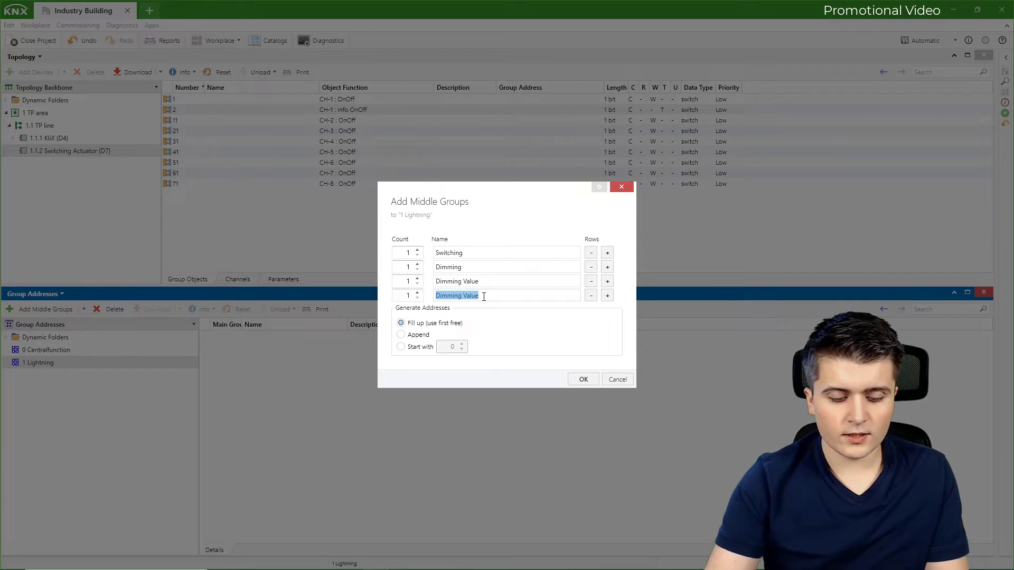
pyautogui.write('Feedb')
pyautogui.press('BackSpace')
pyautogui.press('BackSpace')
pyautogui.press('BackSpace')
pyautogui.write('d')
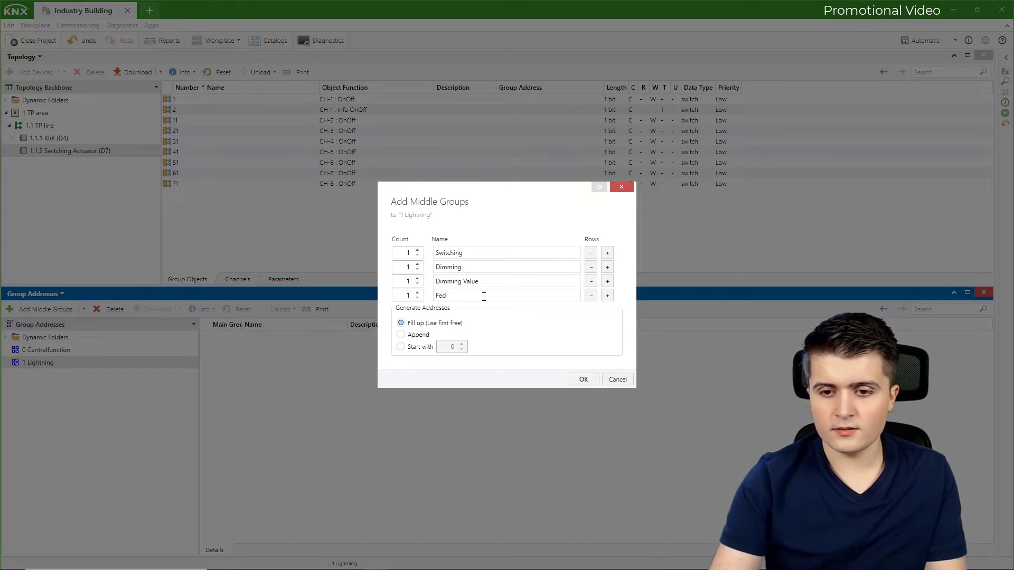
pyautogui.press('BackSpace')
pyautogui.write('edback')
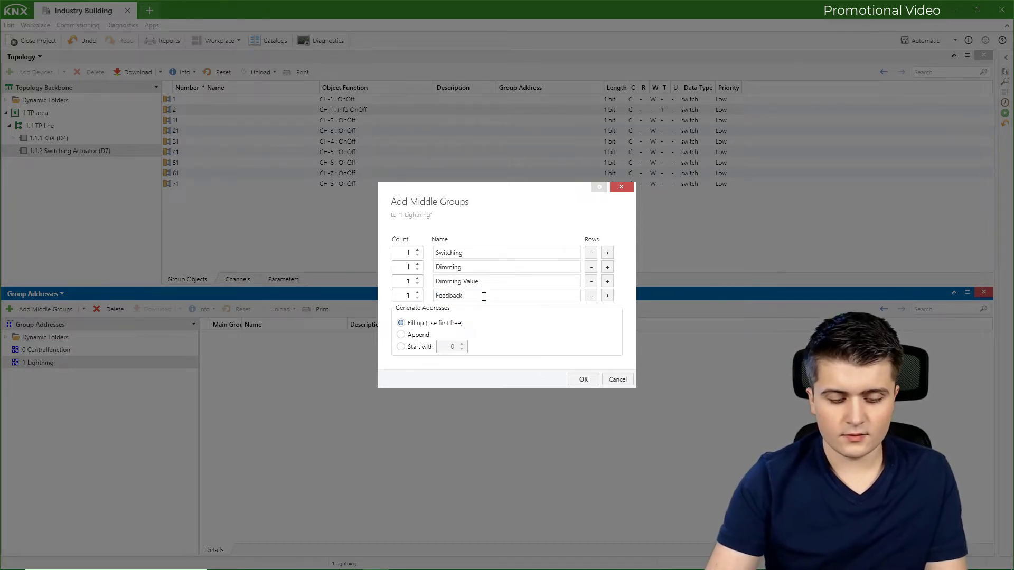
pyautogui.write(' Switching')
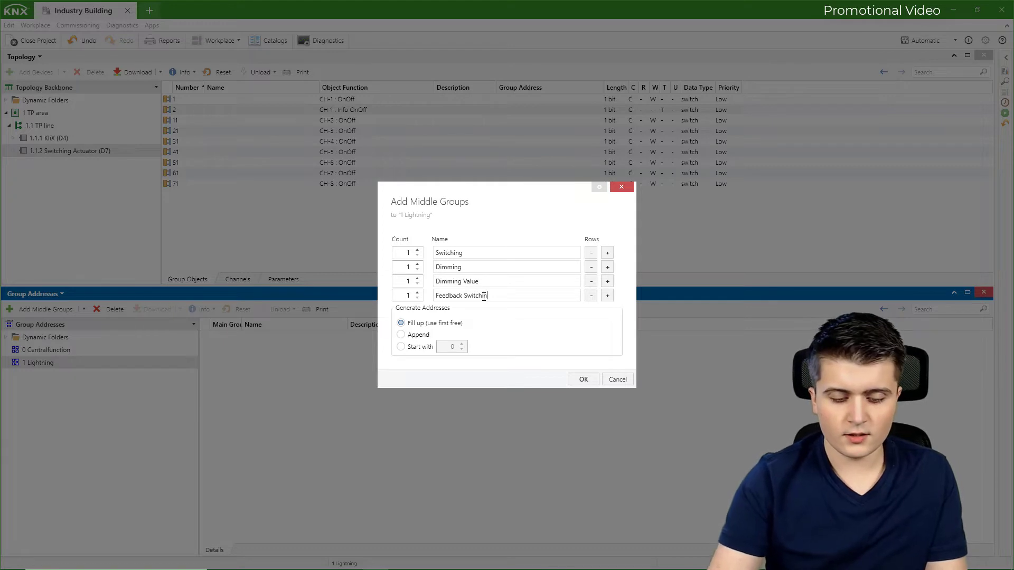
# Step: Add a fifth middle group row named Feedback Dimming and create all the middle groups
pyautogui.press('Tab')
pyautogui.press('Tab')
pyautogui.press('space')
pyautogui.press('End')
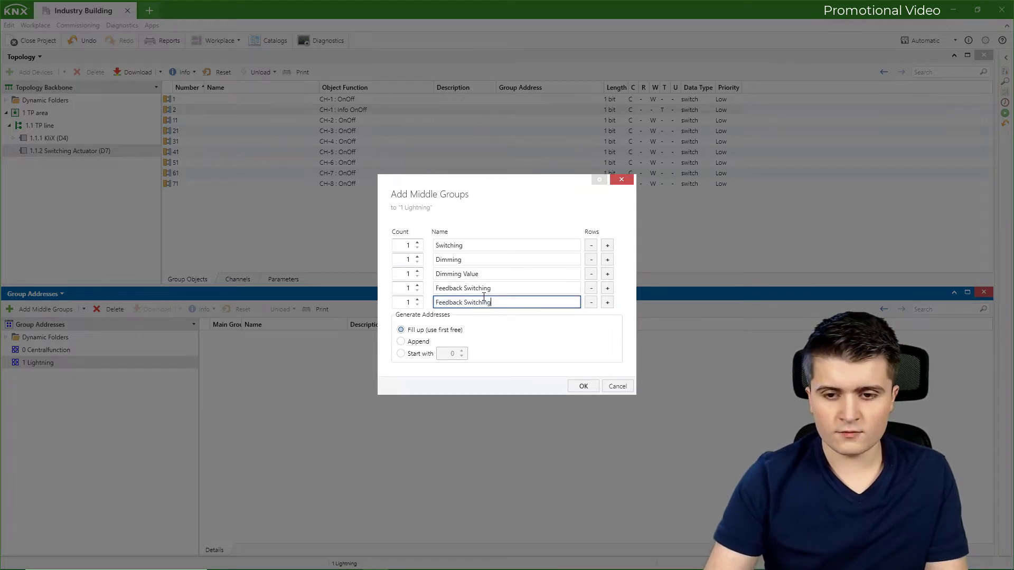
pyautogui.press('BackSpace')
pyautogui.press('BackSpace')
pyautogui.press('BackSpace')
pyautogui.press('BackSpace')
pyautogui.press('BackSpace')
pyautogui.press('BackSpace')
pyautogui.press('BackSpace')
pyautogui.press('BackSpace')
pyautogui.press('BackSpace')
pyautogui.write('Dimming')
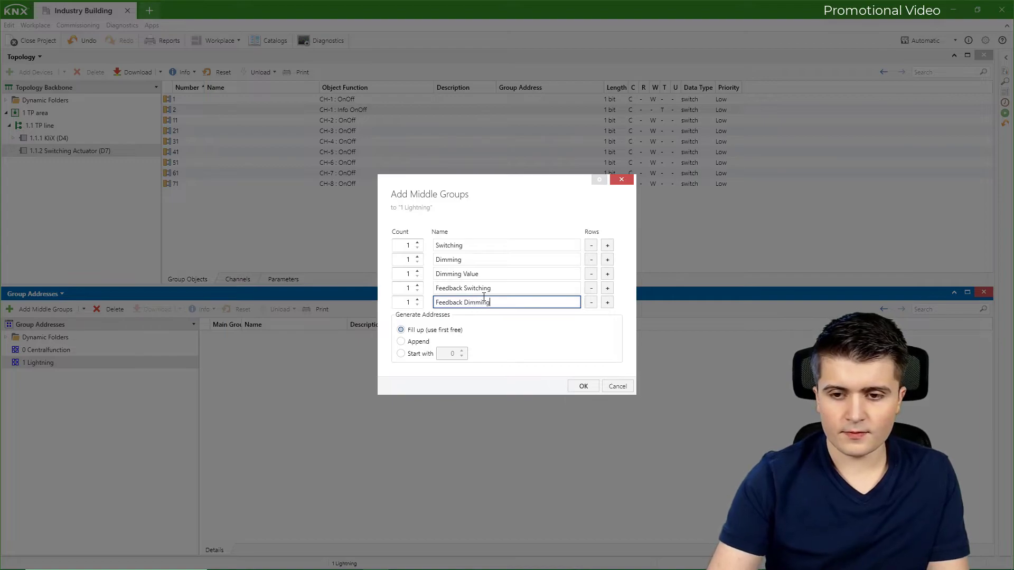
pyautogui.press('Return')
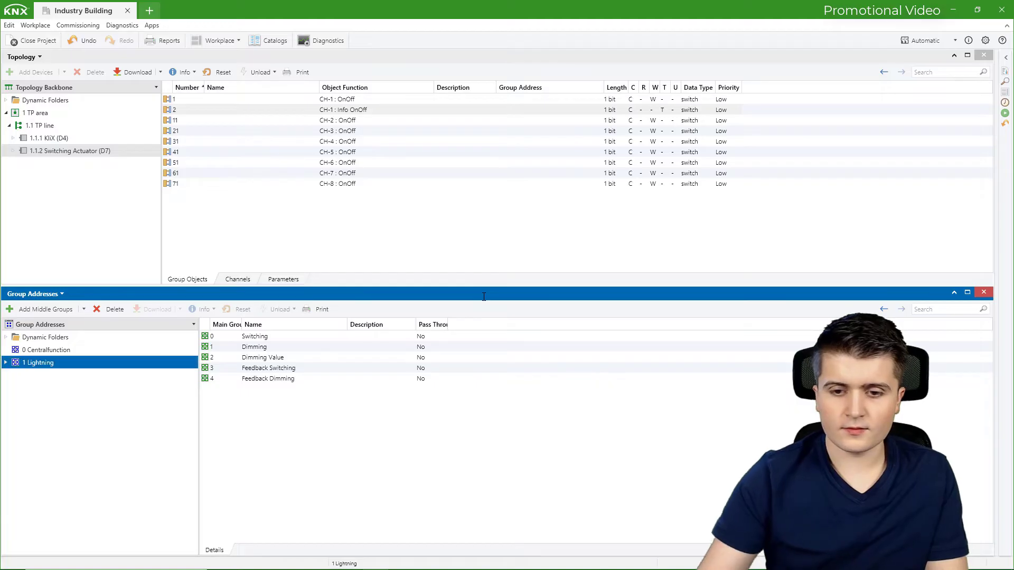
# Step: Expand the Lightning main group and view its Switching and Dimming middle groups
pyautogui.click(5, 363)
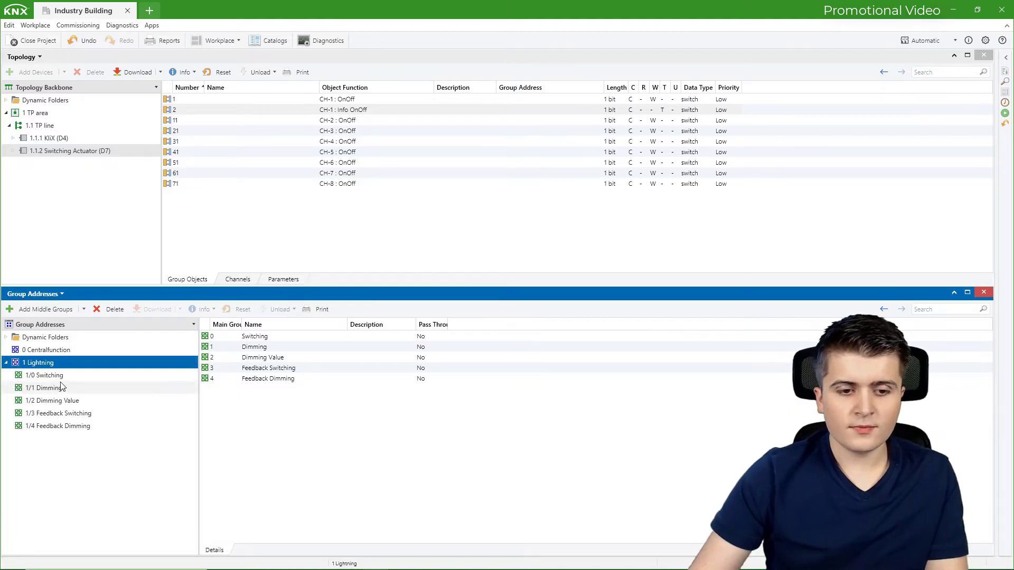
pyautogui.click(59, 378)
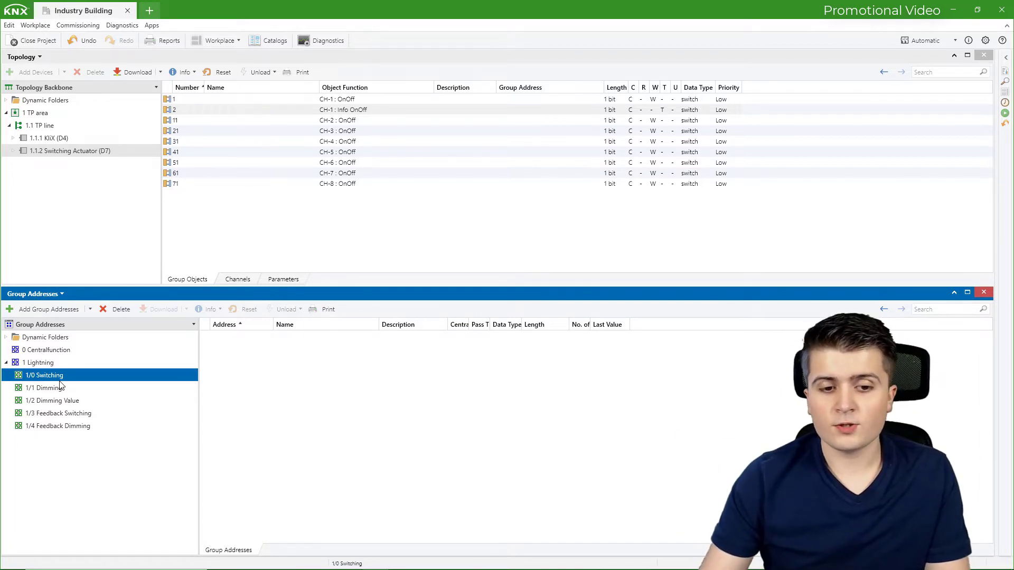
pyautogui.click(65, 389)
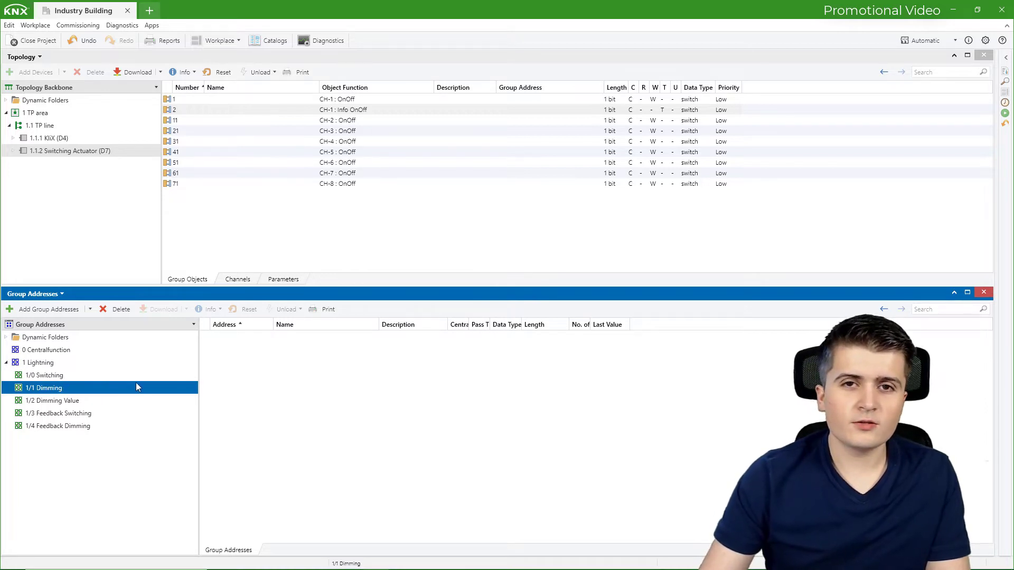
# Step: View the Dimming Value, Feedback Switching, Feedback Dimming and Switching middle groups under Lightning
pyautogui.click(90, 402)
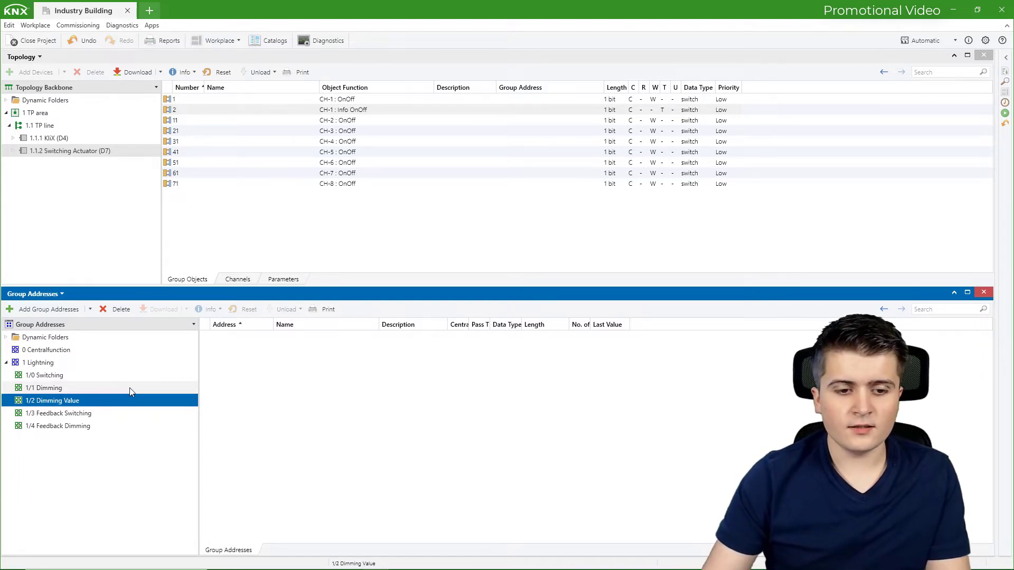
pyautogui.click(98, 414)
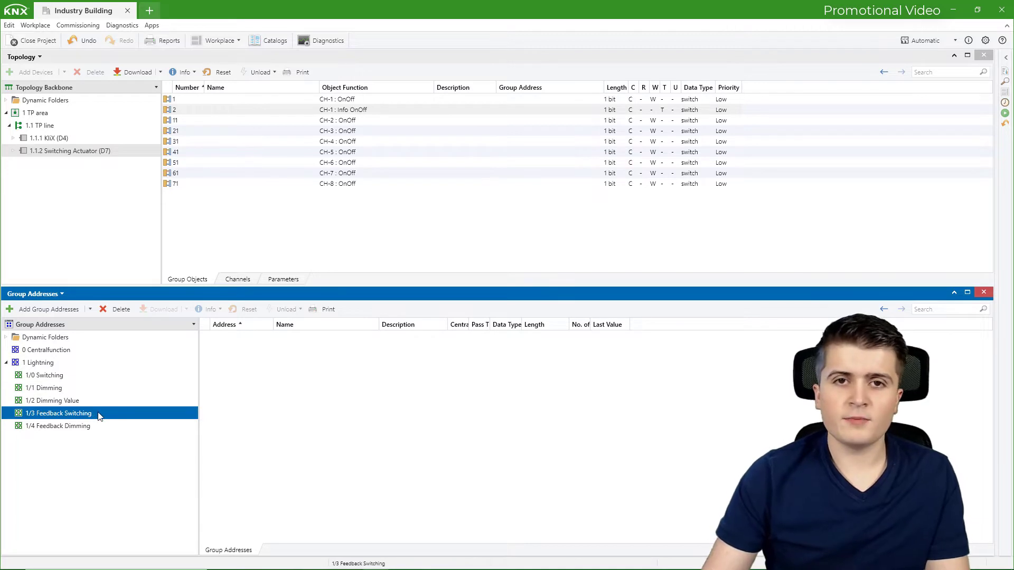
pyautogui.click(80, 425)
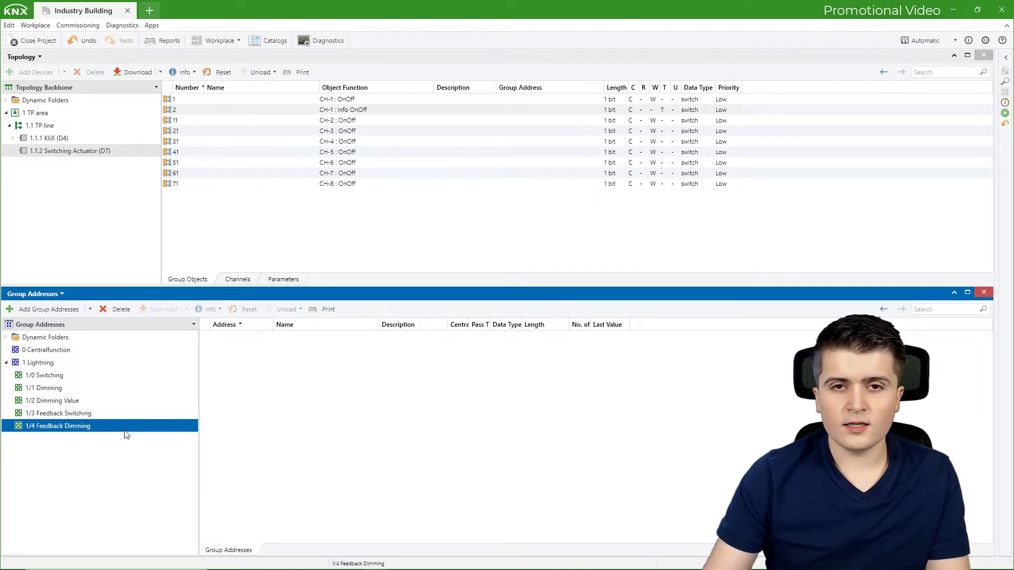
pyautogui.click(123, 415)
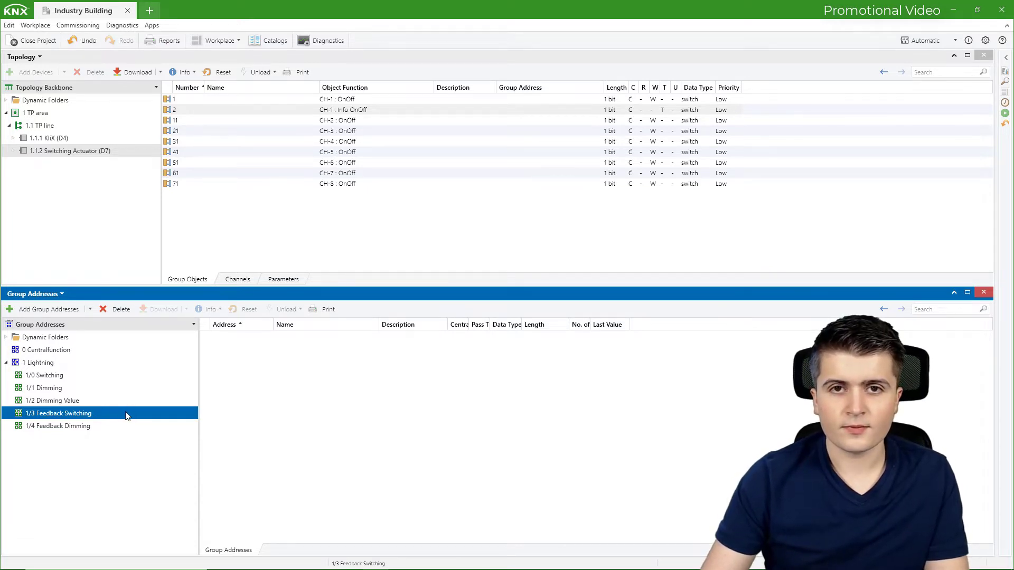
pyautogui.click(73, 378)
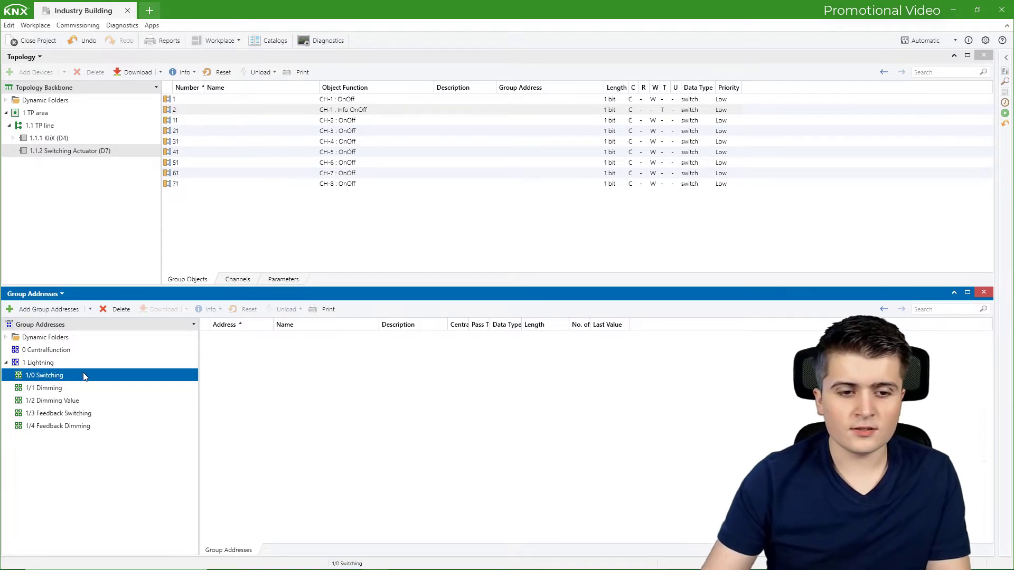
# Step: Show the devices on TP line 1.1 and select the KliX device to check its room assignment
pyautogui.click(62, 126)
pyautogui.click(61, 139)
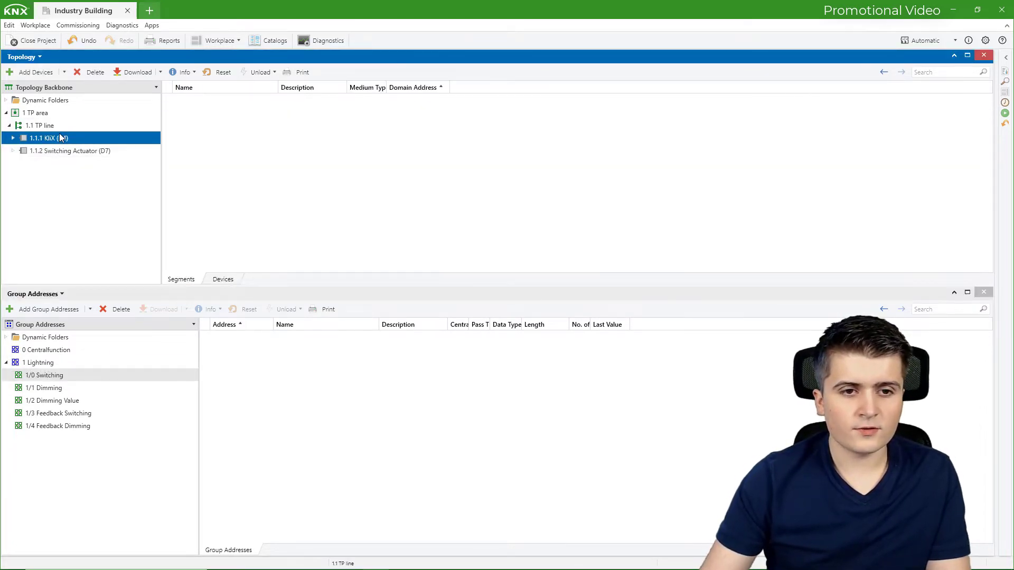
pyautogui.press('Up')
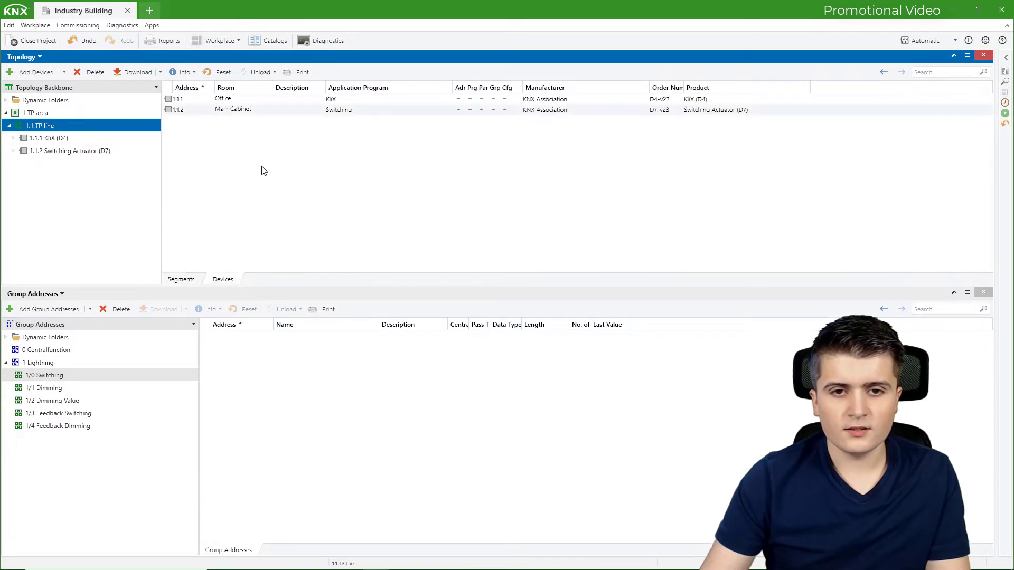
pyautogui.click(353, 103)
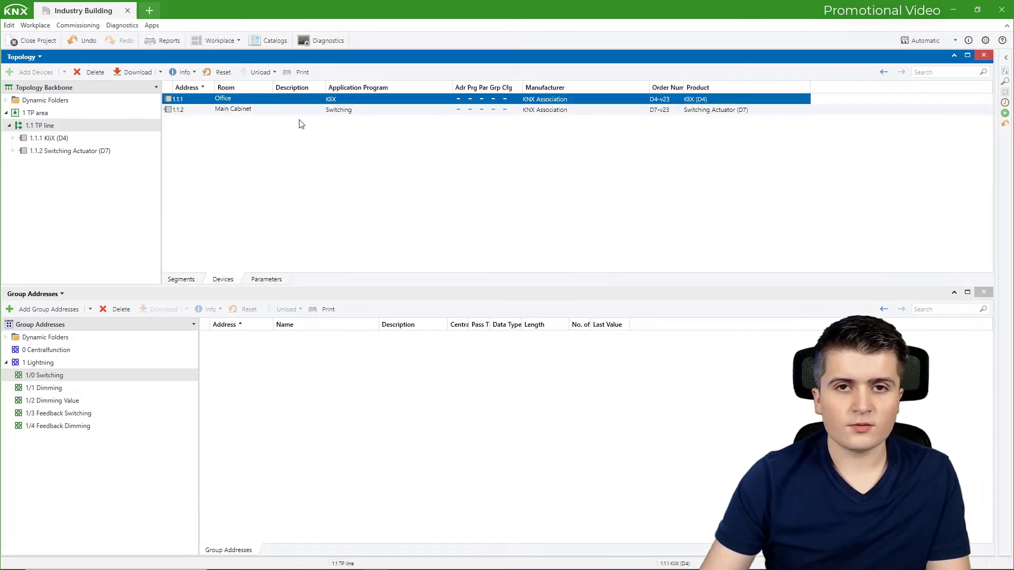
# Step: Add one group address named Office to the Switching middle group and expand that group
pyautogui.click(78, 374)
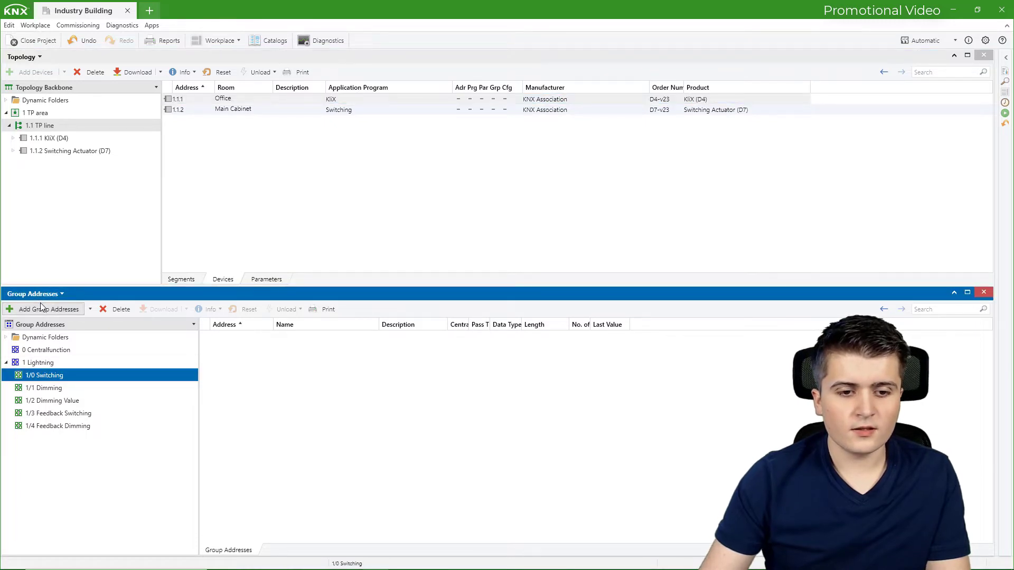
pyautogui.click(40, 305)
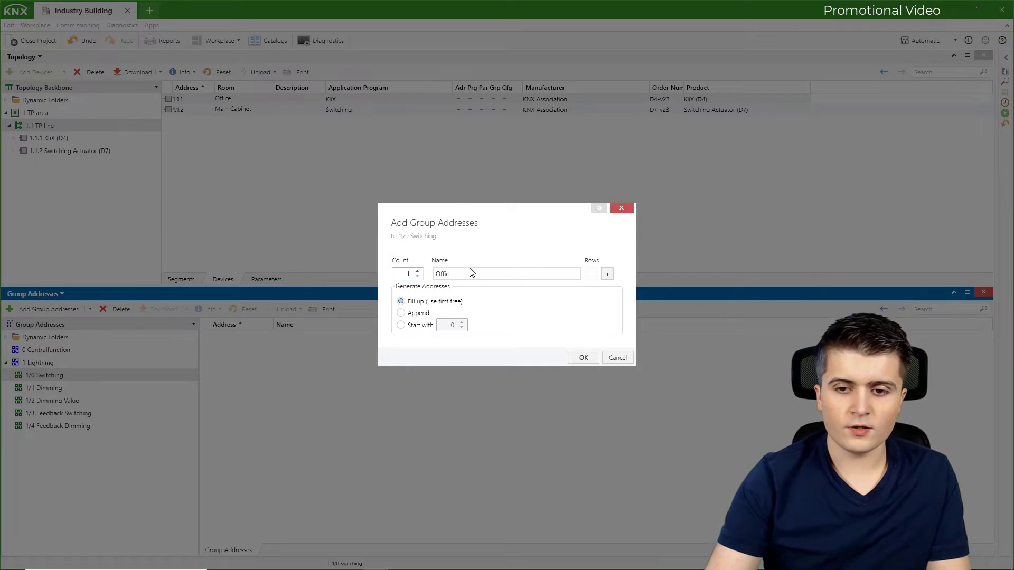
pyautogui.write('Office')
pyautogui.click(583, 358)
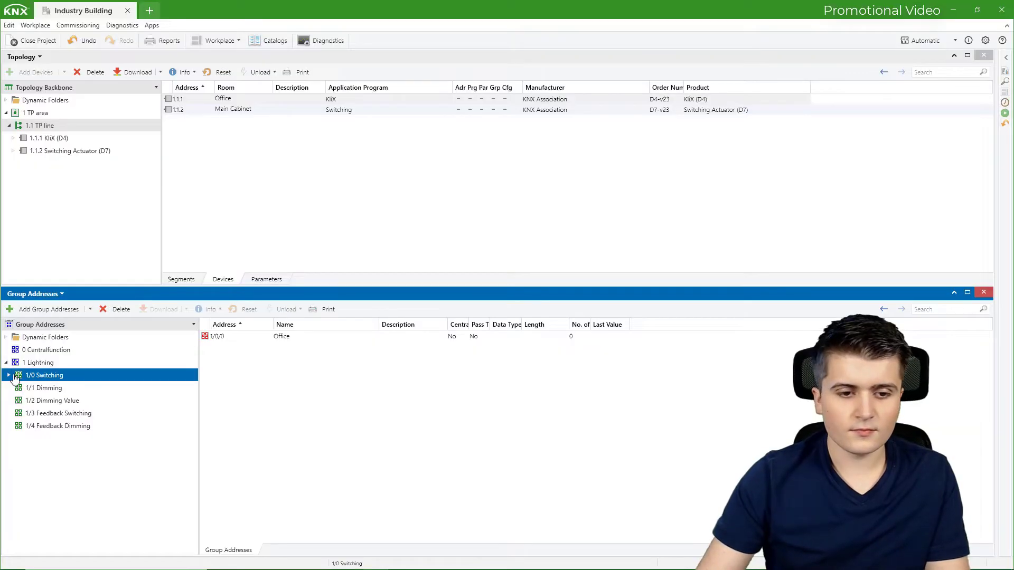
pyautogui.click(7, 375)
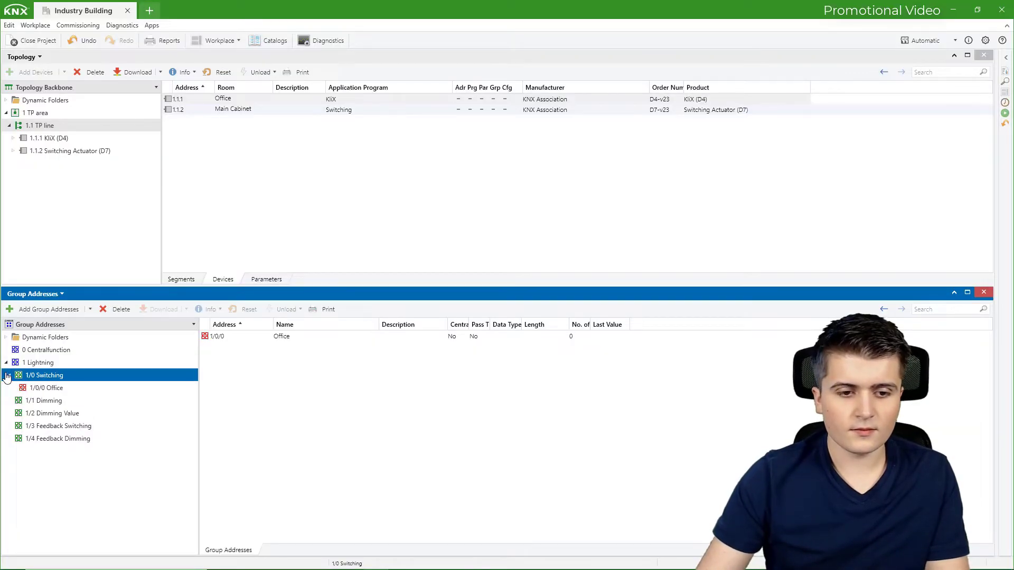
# Step: Add one group address named Office to the Feedback Switching middle group
pyautogui.click(87, 429)
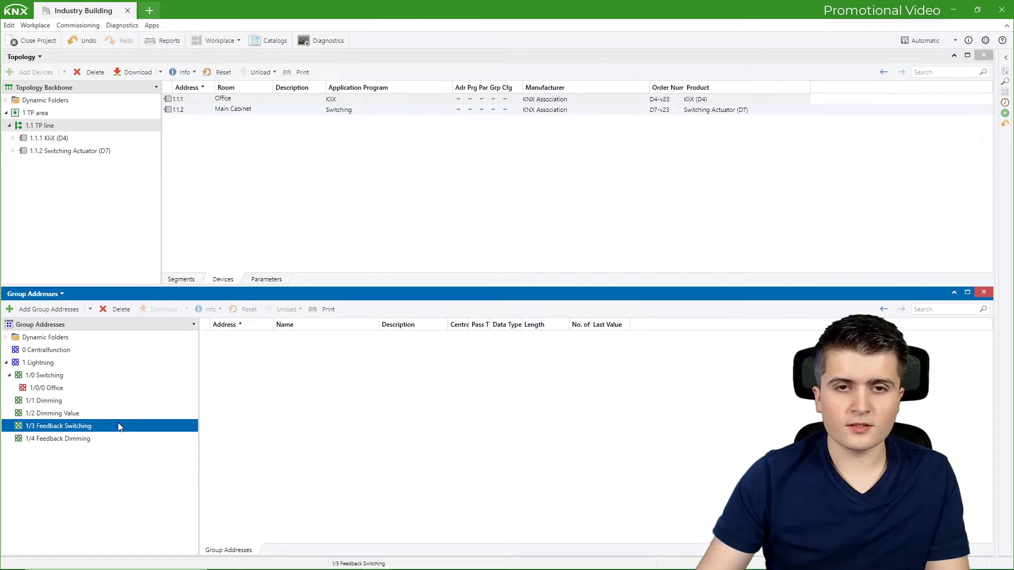
pyautogui.click(62, 310)
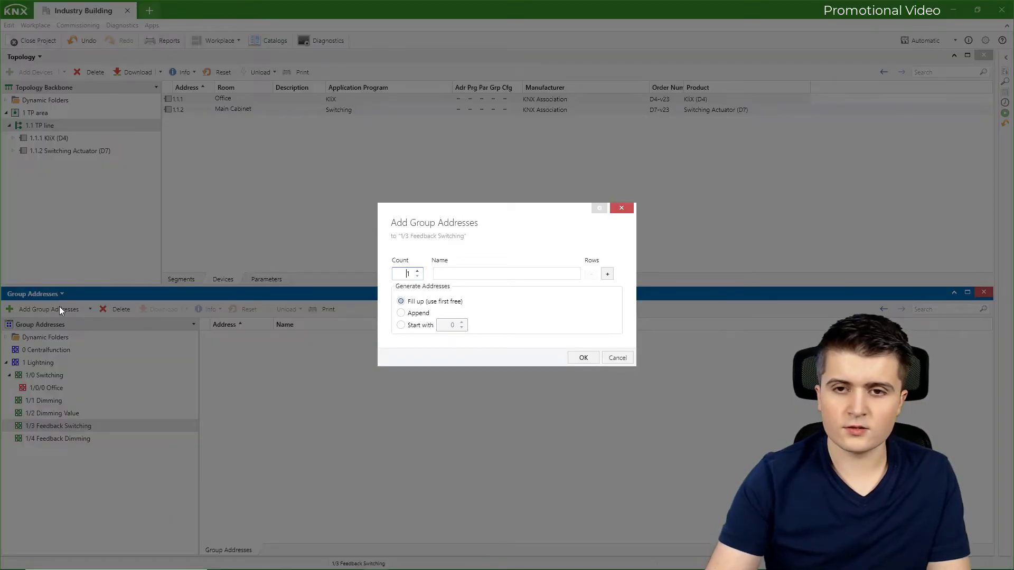
pyautogui.press('Tab')
pyautogui.write('Of')
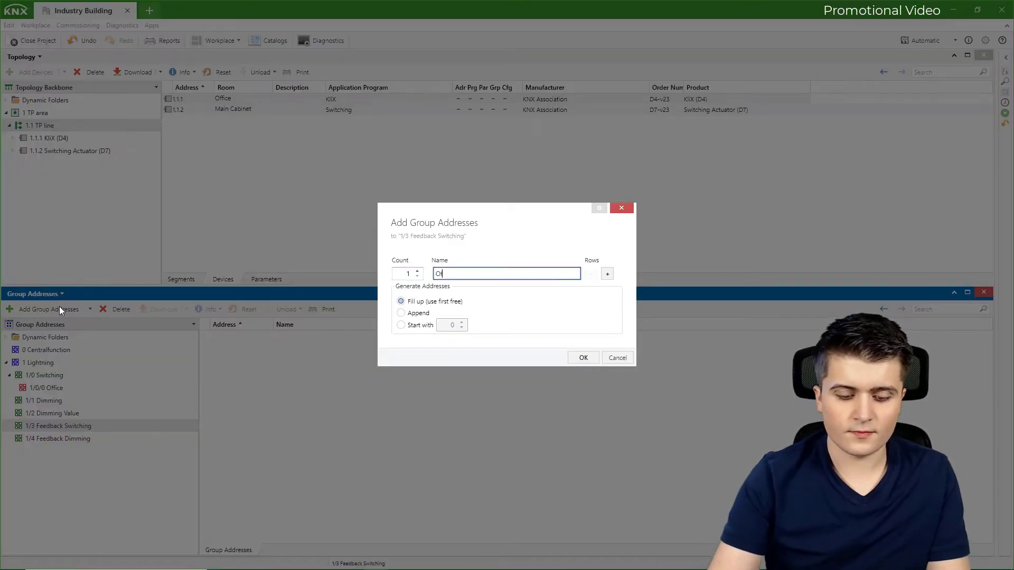
pyautogui.click(584, 358)
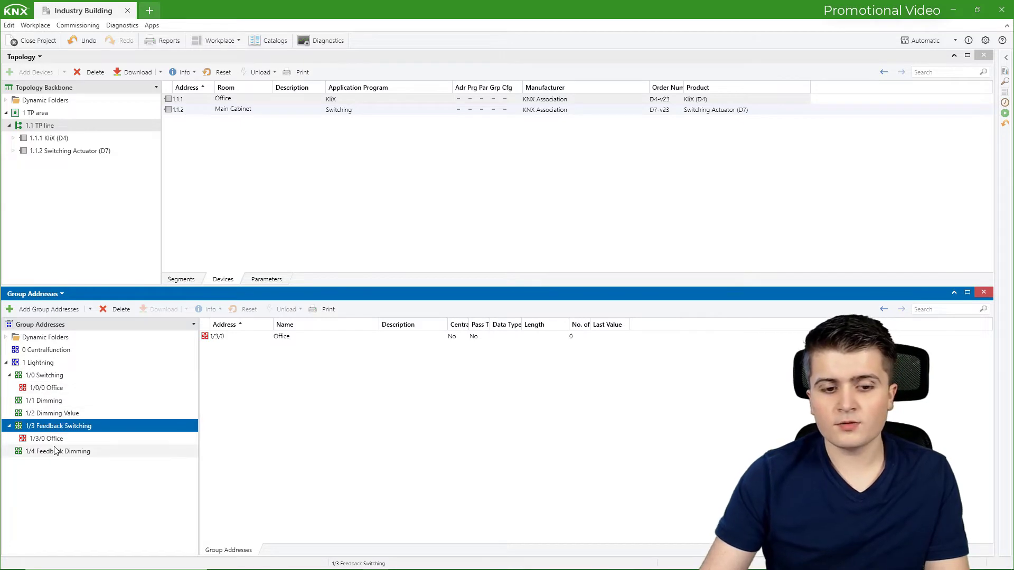
# Step: Rename group address 1/0/0 as Office on/off and group address 1/3/0 as Office fs
pyautogui.click(138, 388)
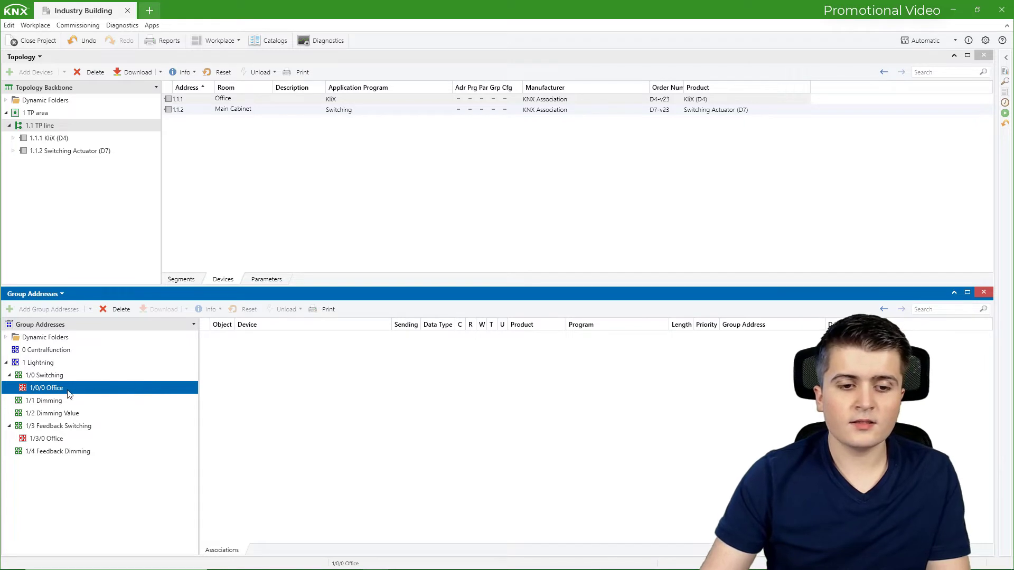
pyautogui.click(1004, 71)
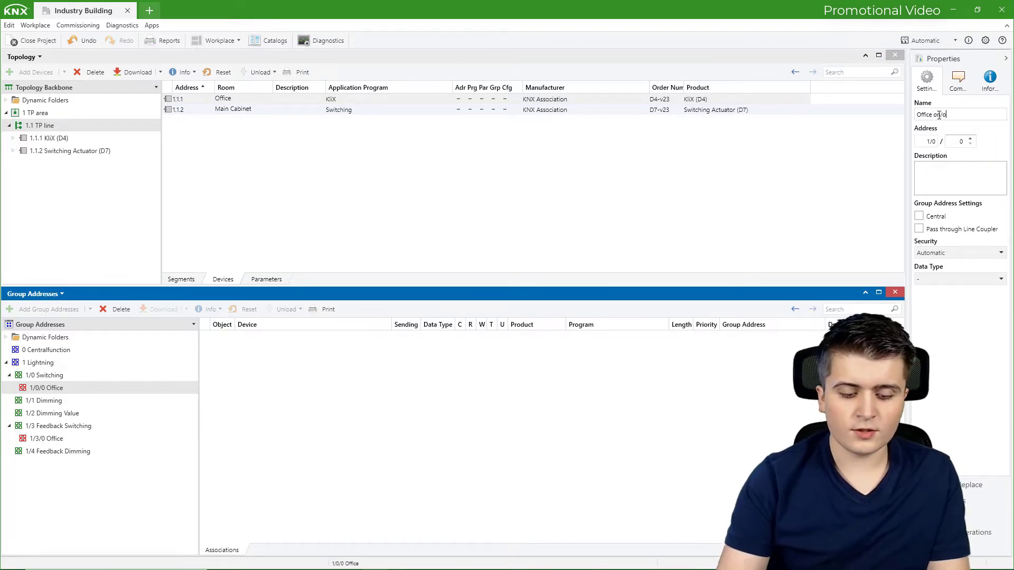
pyautogui.click(76, 434)
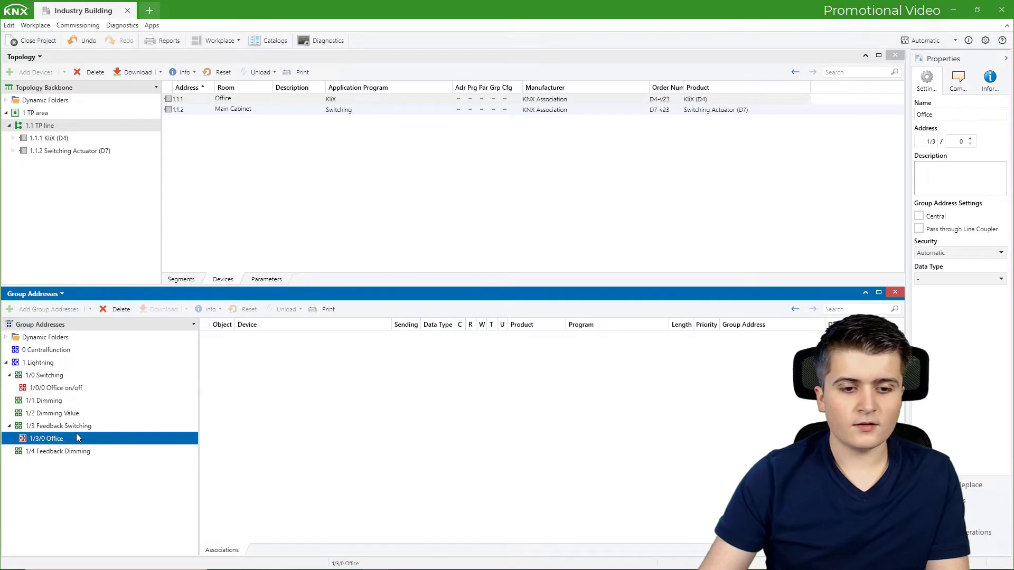
pyautogui.click(955, 114)
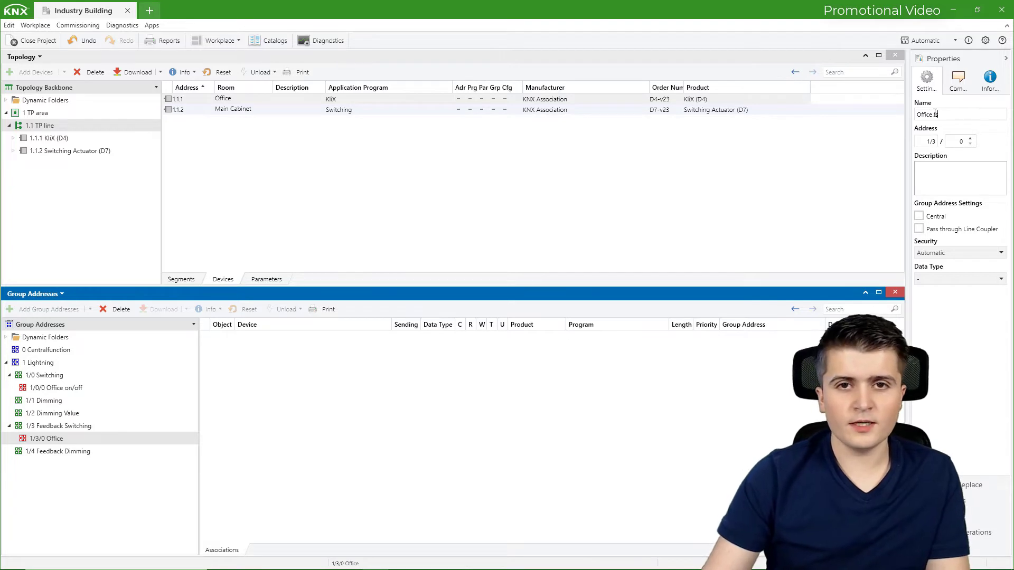
# Step: Link the KliX device's CH-1 Switching OnOff object to 1/0/0 Office on/off and its CH-1 Feedback object to 1/3/0 Office fs
pyautogui.click(90, 387)
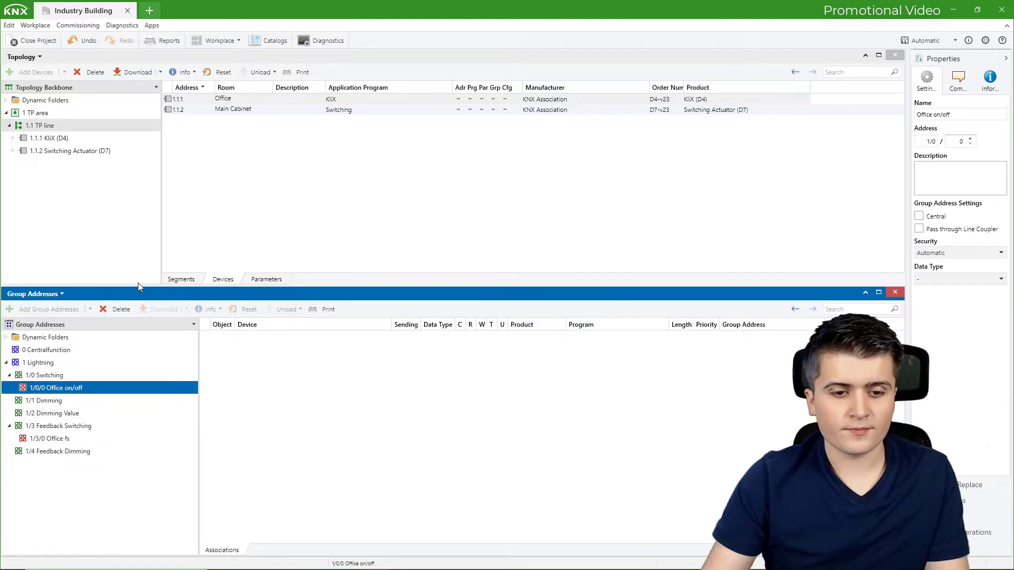
pyautogui.click(64, 138)
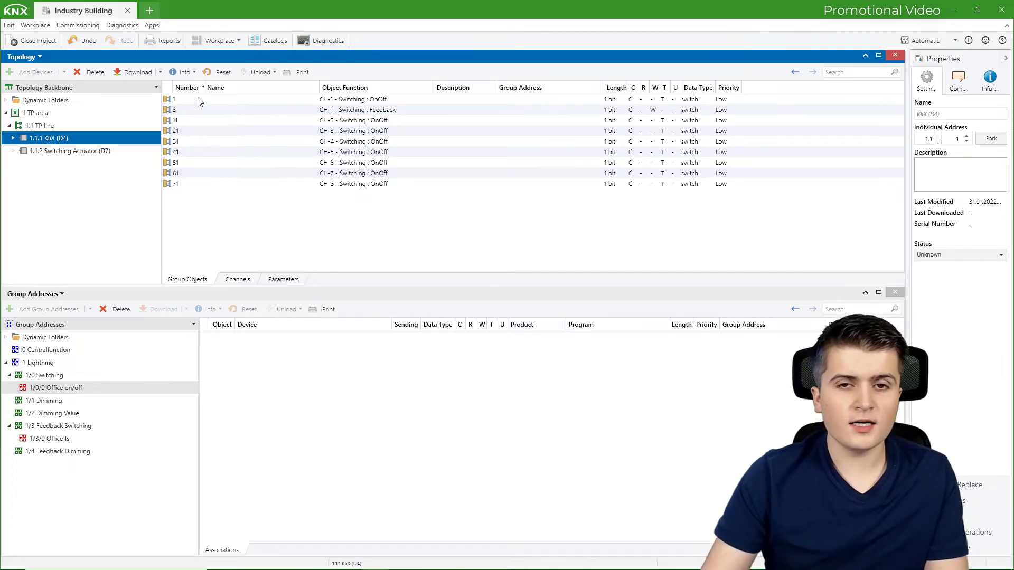
pyautogui.moveTo(199, 101); pyautogui.dragTo(87, 388)
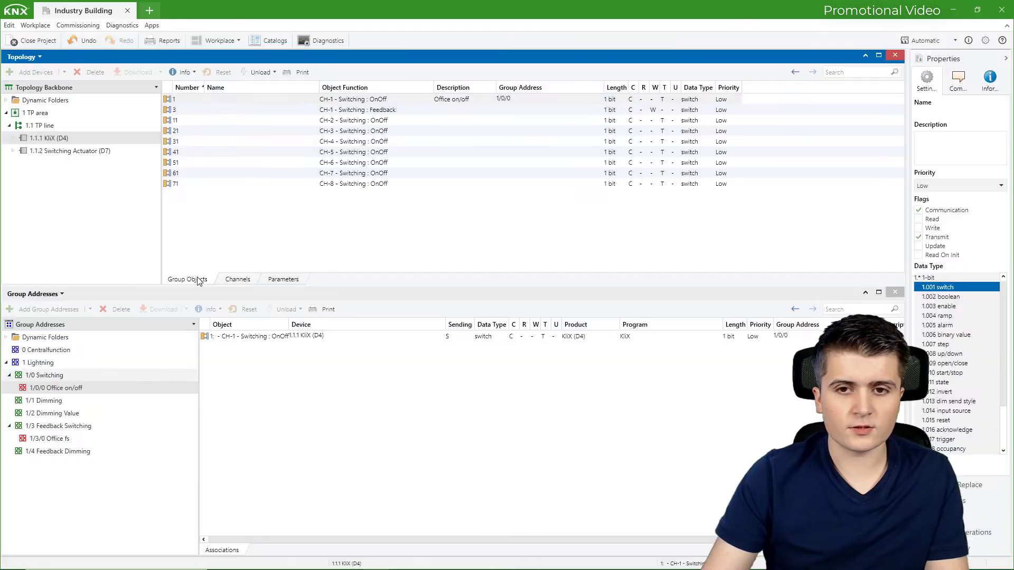
pyautogui.moveTo(305, 109); pyautogui.dragTo(94, 438)
# Step: Link the Switching Actuator's CH-1 OnOff object to 1/0/0 Office on/off and CH-1 Info OnOff to 1/3/0 Office fs, then hide the properties
pyautogui.click(78, 151)
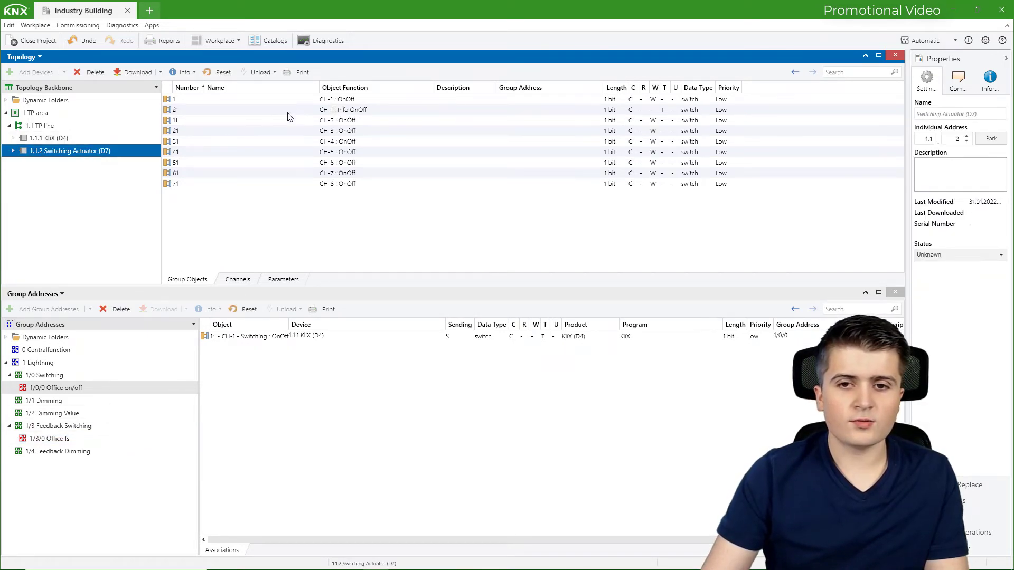
pyautogui.click(279, 101)
pyautogui.moveTo(279, 104); pyautogui.dragTo(116, 392)
pyautogui.moveTo(370, 110); pyautogui.dragTo(104, 440)
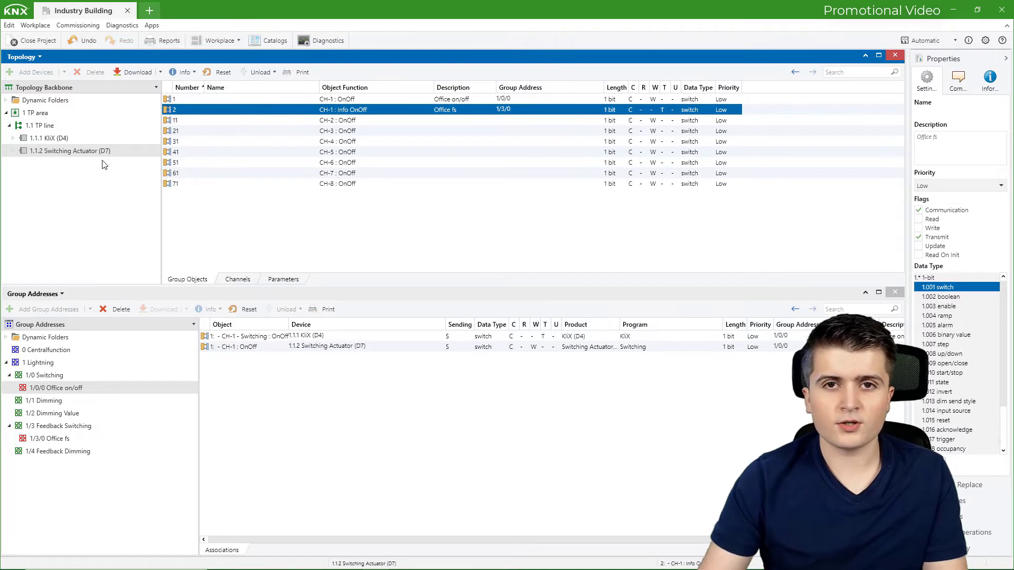
pyautogui.click(1005, 60)
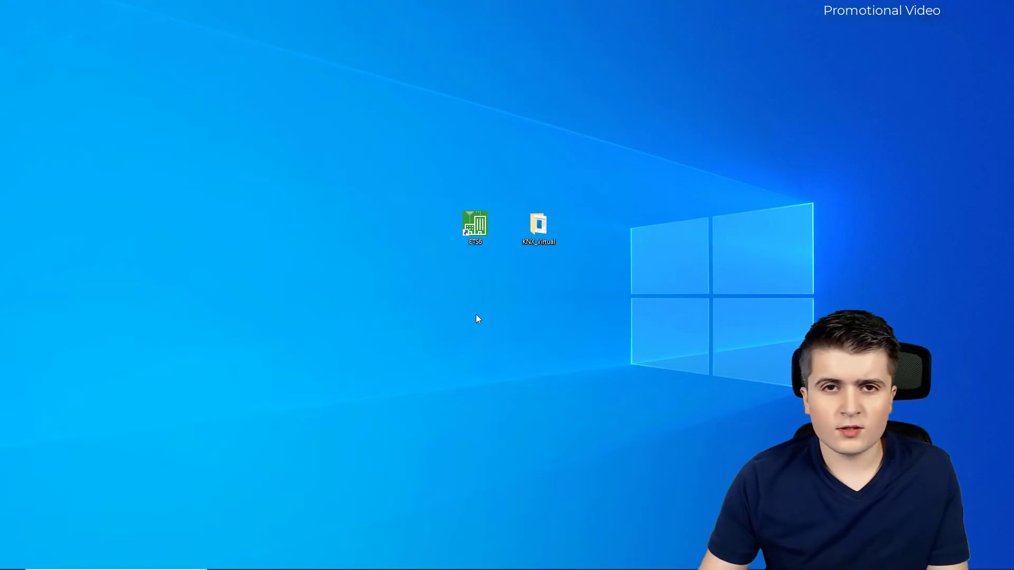
# Step: Launch KV.exe from the KNX_Virtual folder, accept the IP interface settings, and minimize the folder window
pyautogui.doubleClick(547, 233)
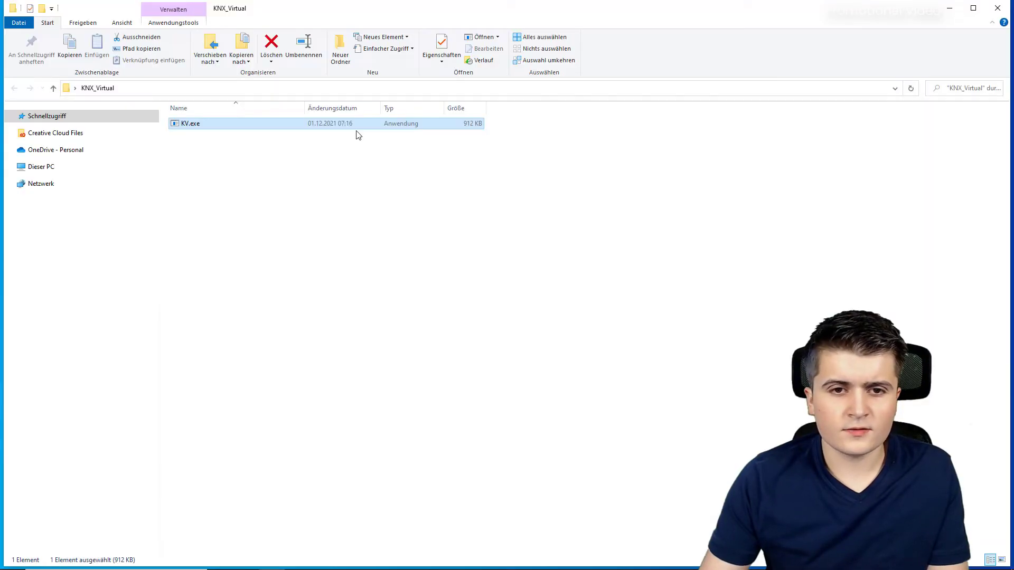
pyautogui.doubleClick(206, 130)
pyautogui.moveTo(224, 88); pyautogui.dragTo(353, 88)
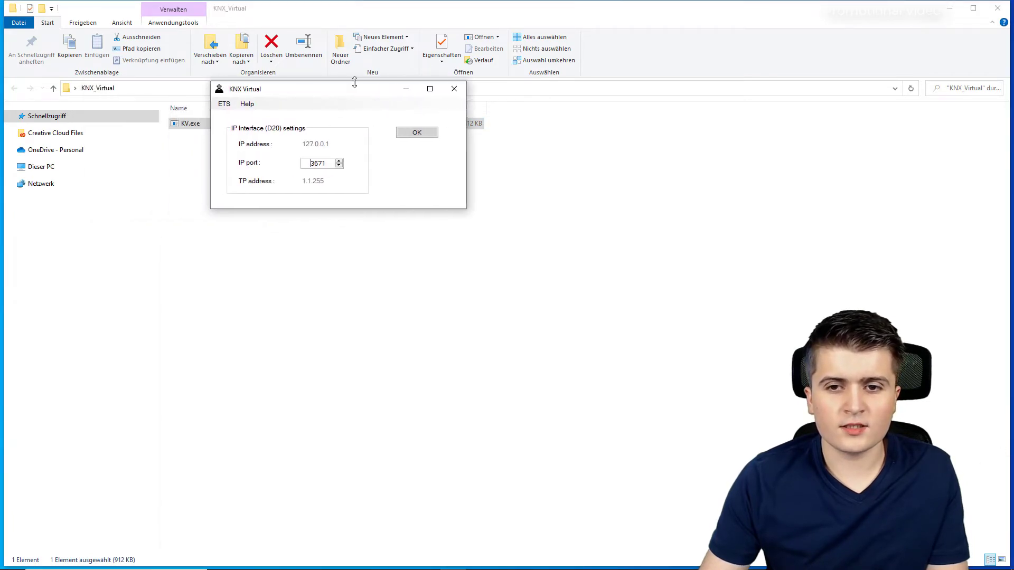
pyautogui.click(416, 133)
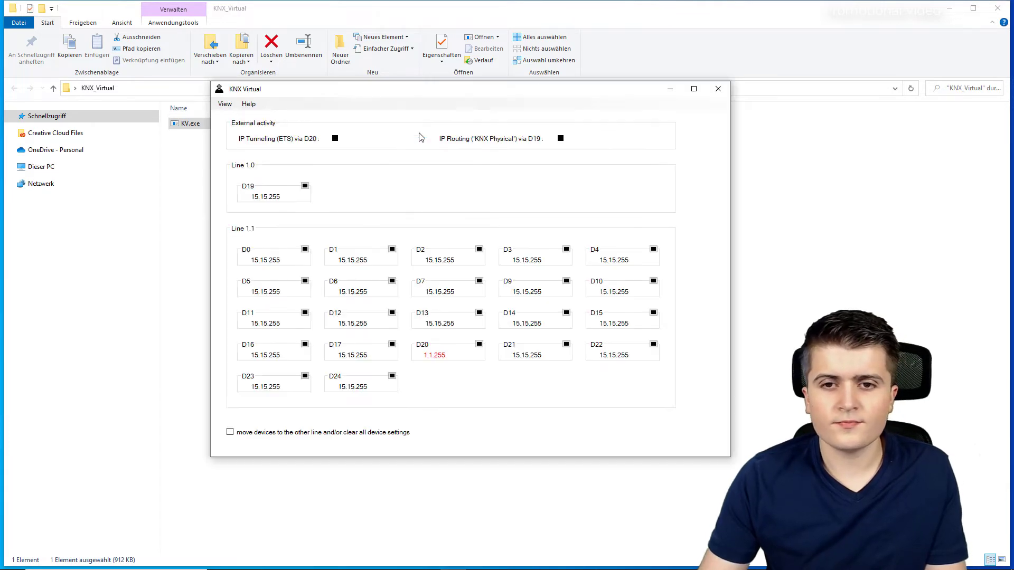
pyautogui.moveTo(410, 95); pyautogui.dragTo(392, 71)
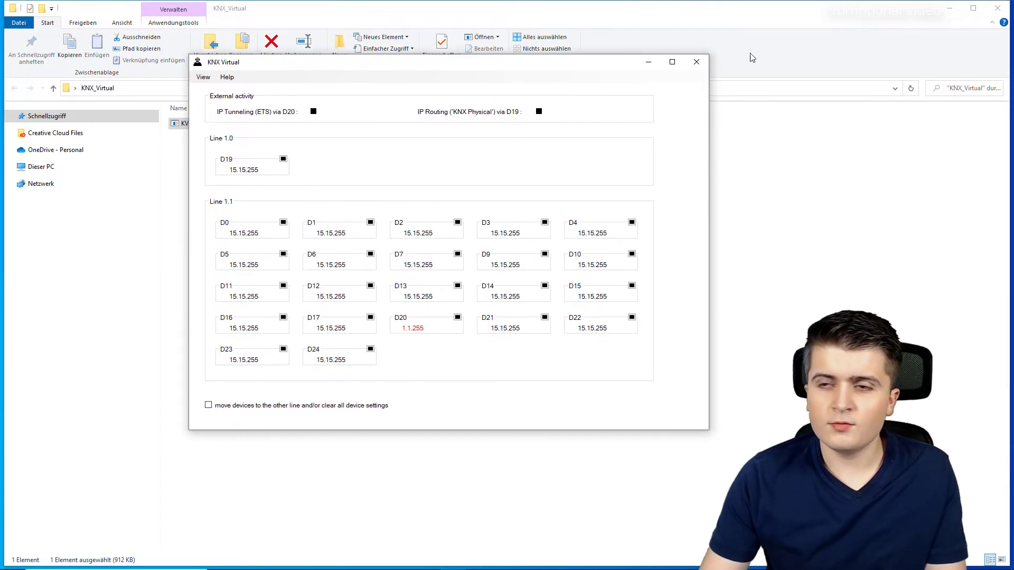
pyautogui.click(949, 8)
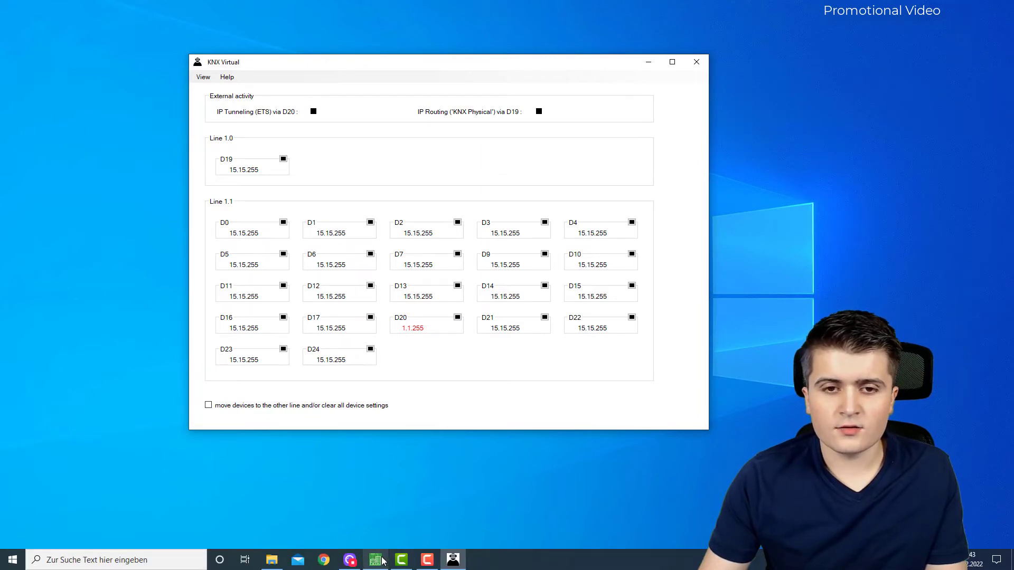
# Step: Switch to ETS, select the KliX device, and arrange the restored ETS window beside KNX Virtual
pyautogui.click(382, 559)
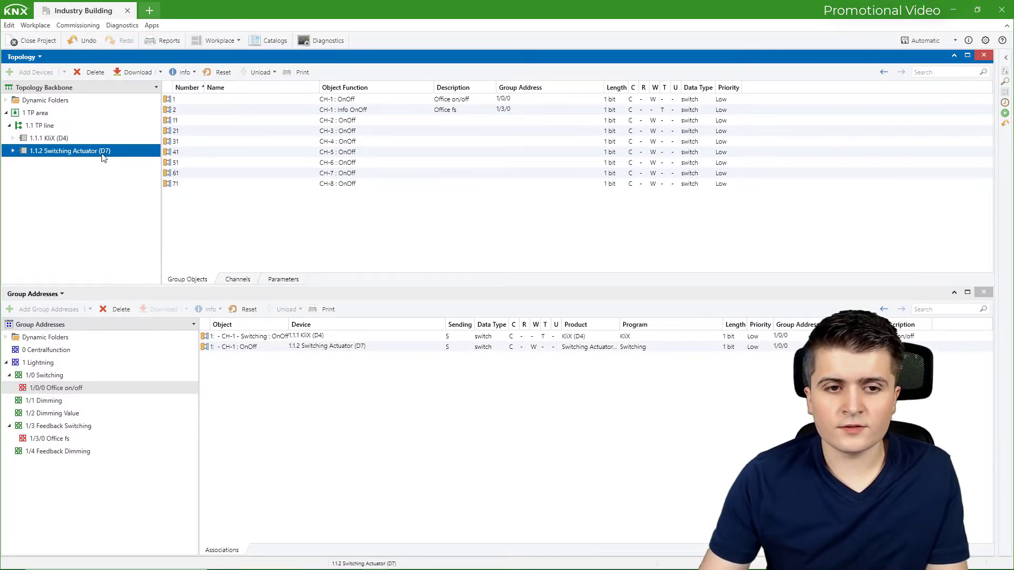
pyautogui.click(71, 140)
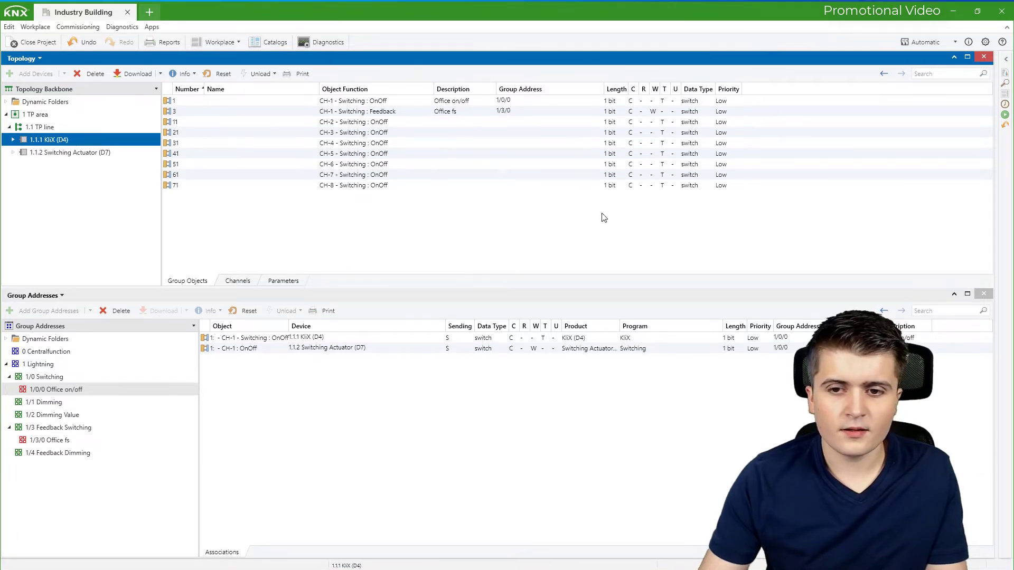
pyautogui.press('super+Down')
pyautogui.moveTo(425, 68); pyautogui.dragTo(299, 60)
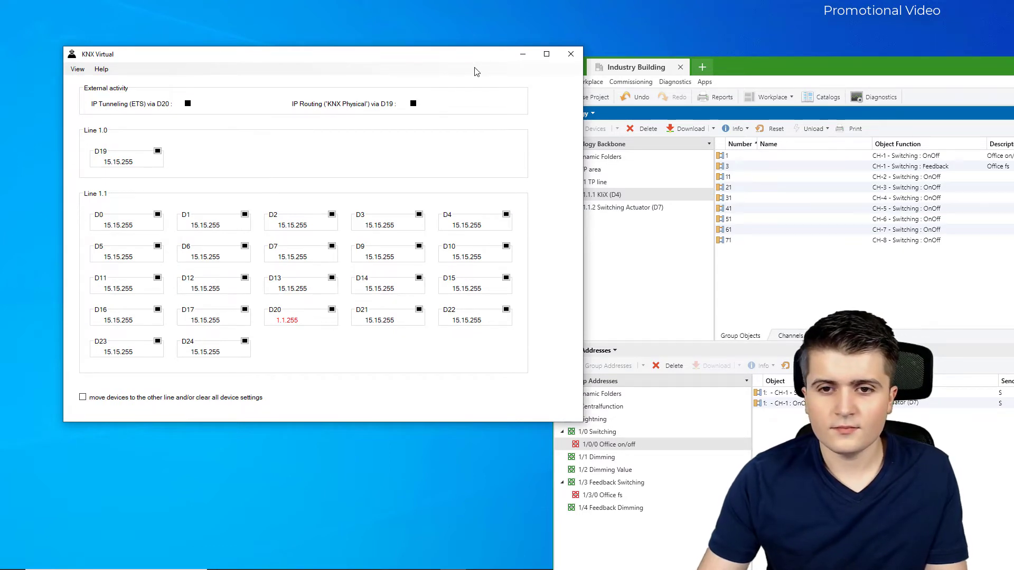
pyautogui.moveTo(461, 58); pyautogui.dragTo(447, 43)
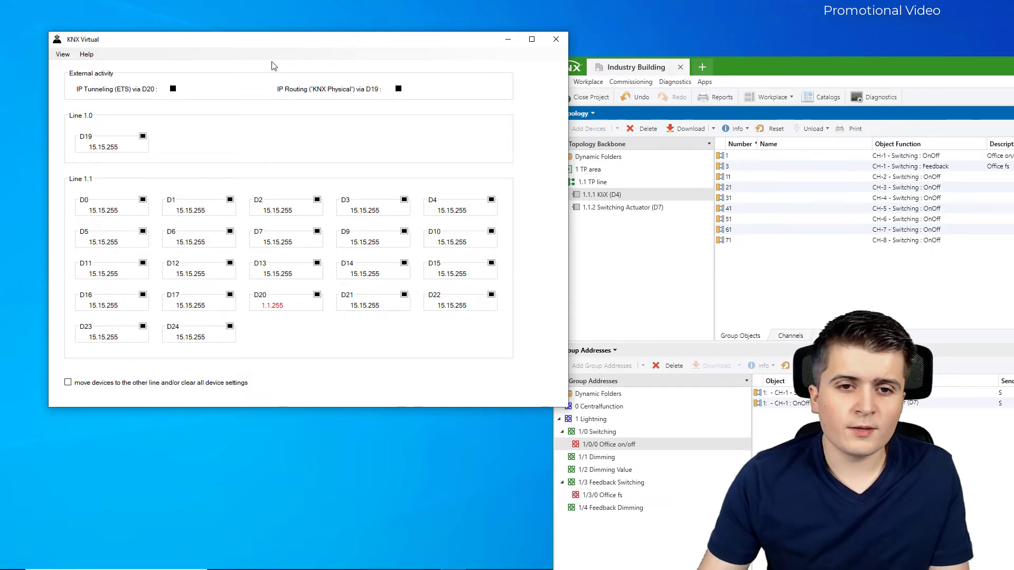
# Step: Toggle device D19's programming button on and off, and display the Base view in KNX Virtual
pyautogui.click(143, 136)
pyautogui.click(142, 136)
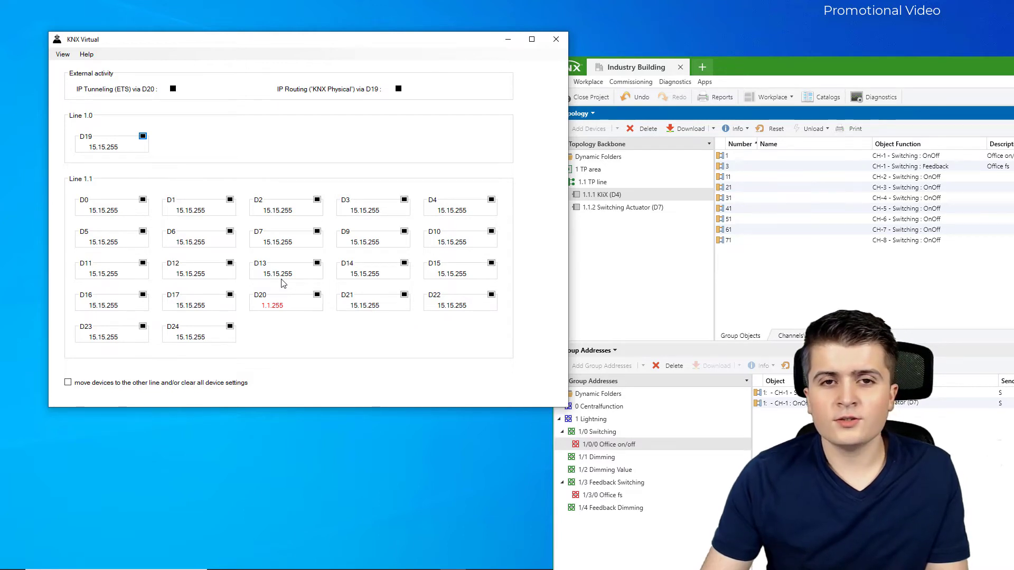
pyautogui.click(61, 55)
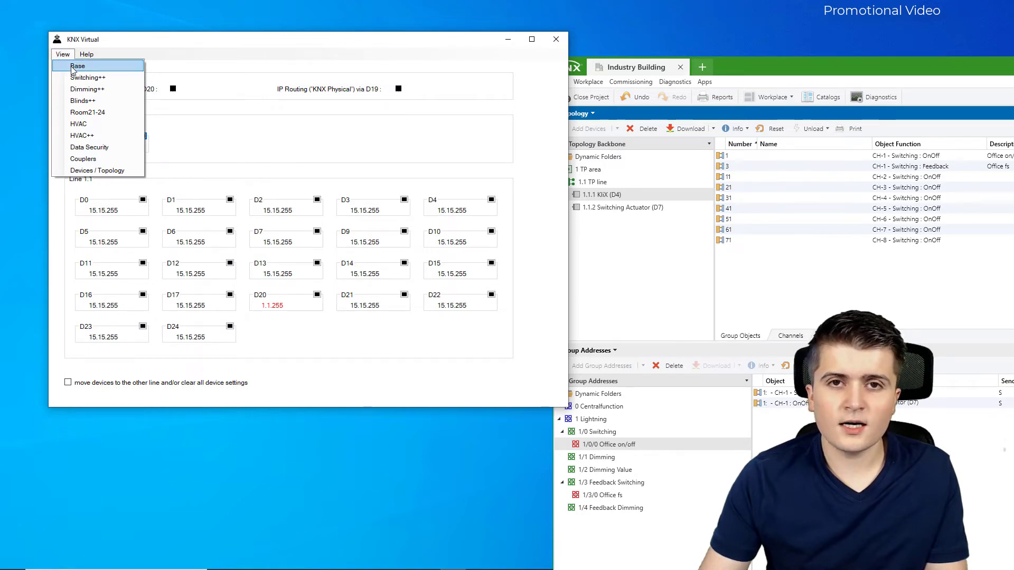
pyautogui.click(77, 66)
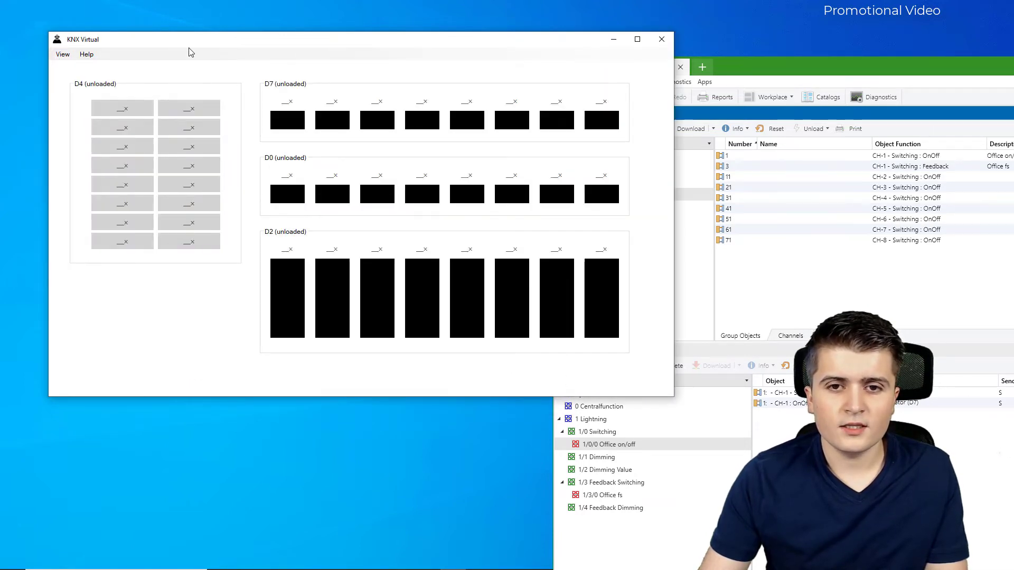
pyautogui.moveTo(193, 43); pyautogui.dragTo(164, 37)
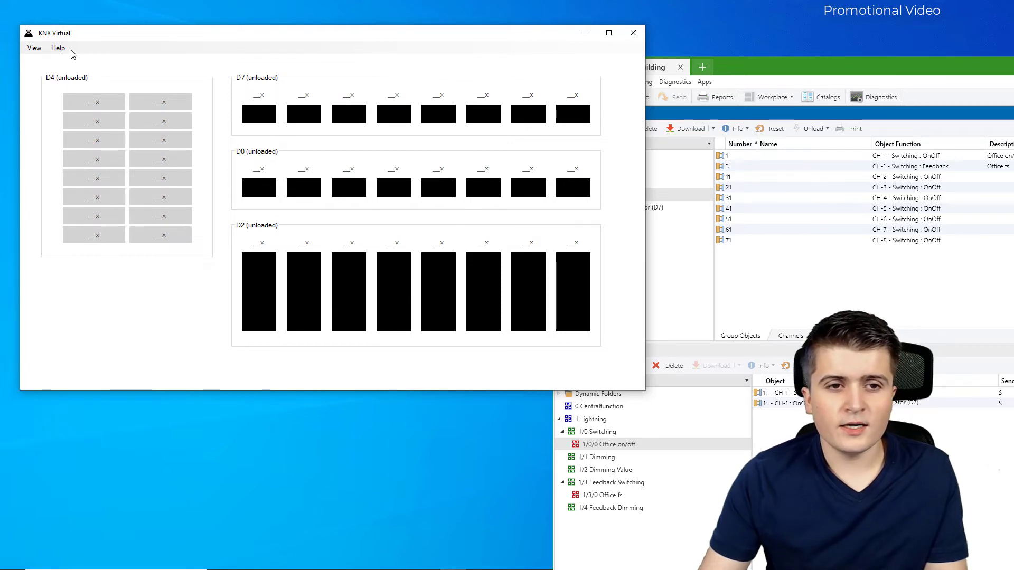
pyautogui.click(38, 49)
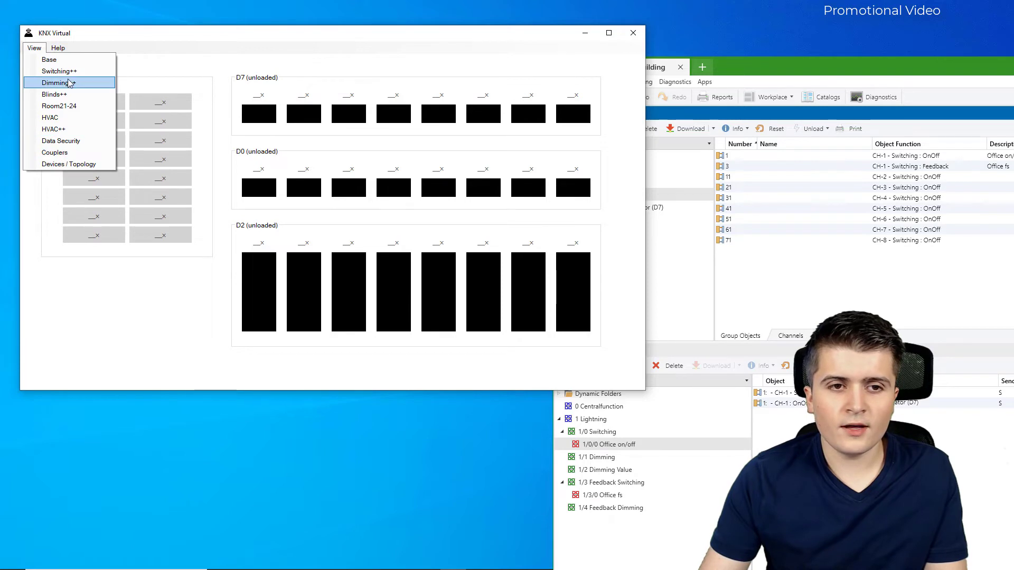
pyautogui.click(158, 60)
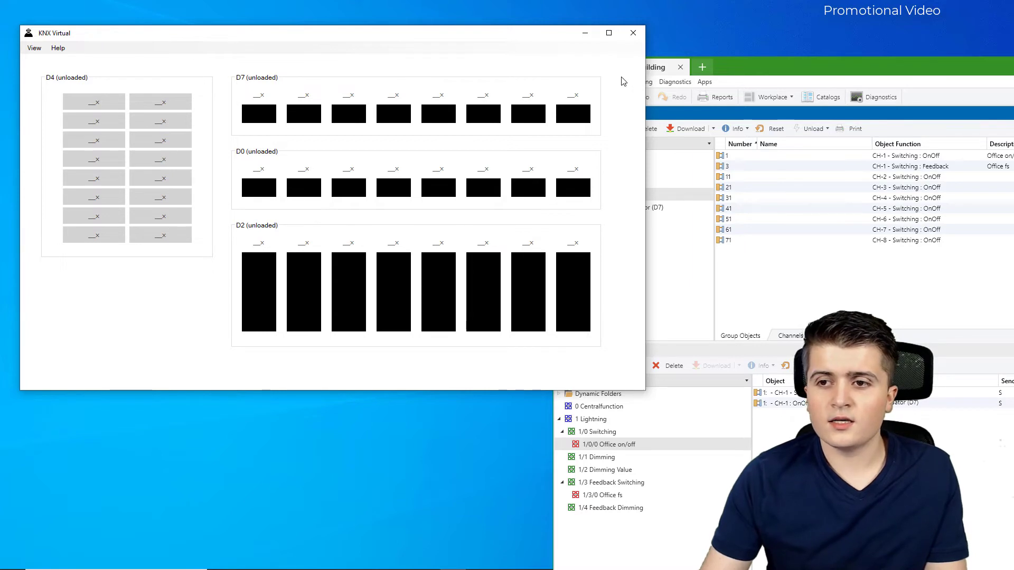
pyautogui.moveTo(645, 80); pyautogui.dragTo(502, 87)
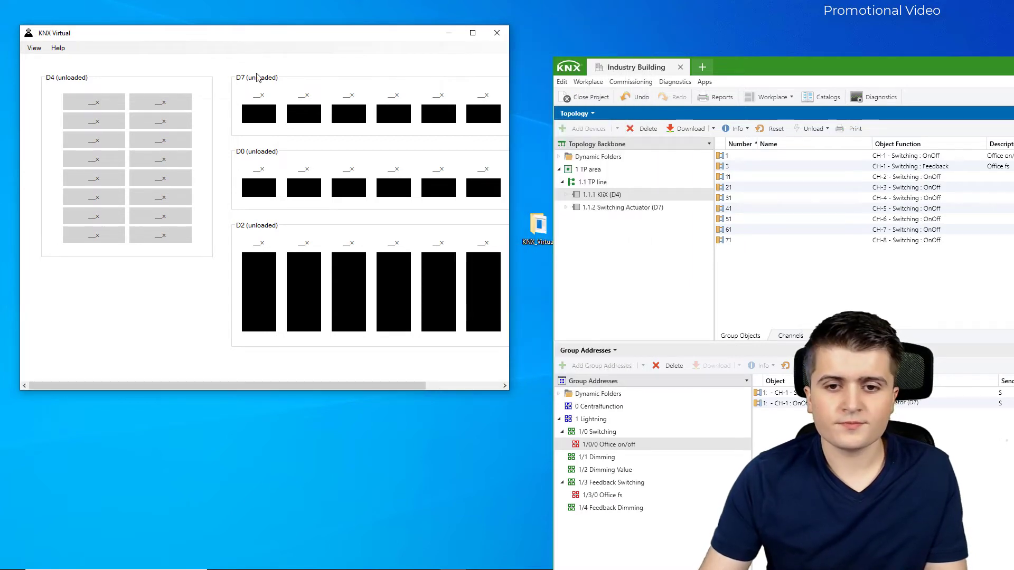
pyautogui.click(35, 47)
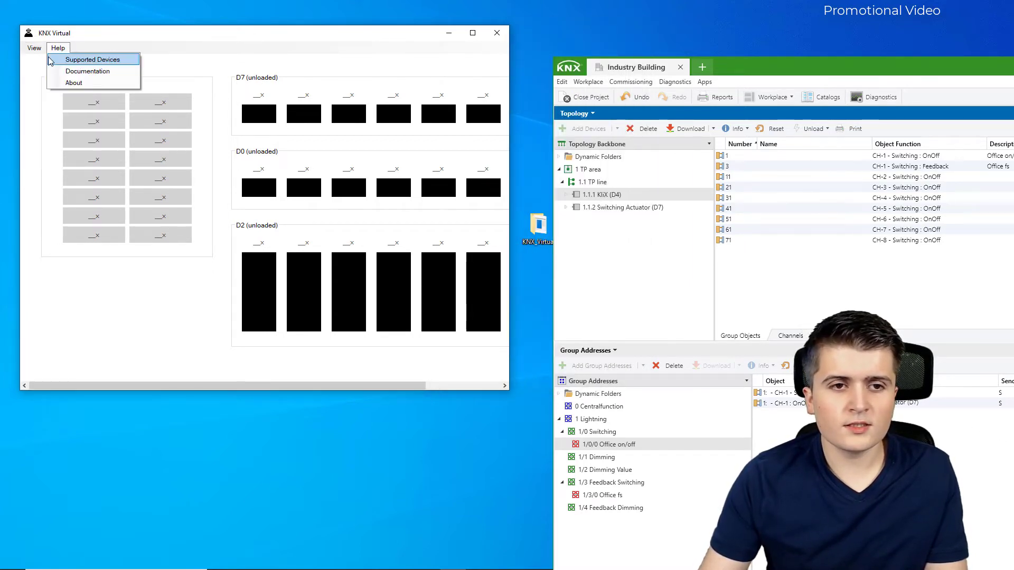
pyautogui.click(46, 59)
pyautogui.click(467, 104)
pyautogui.click(34, 48)
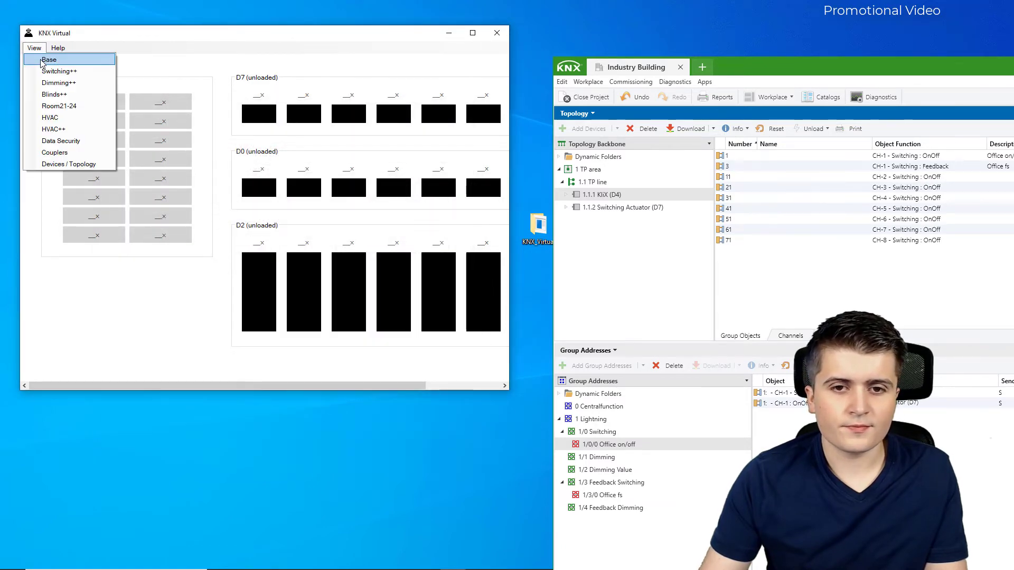
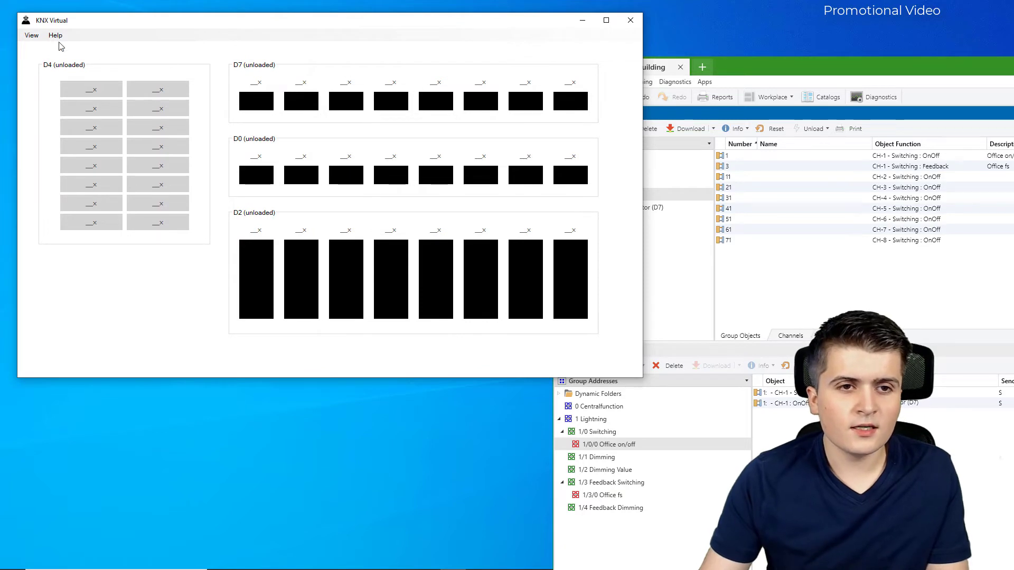
# Step: Return KNX Virtual to the Devices / Topology view, and switch to ETS to select KNX Virtual as the connection interface
pyautogui.click(33, 36)
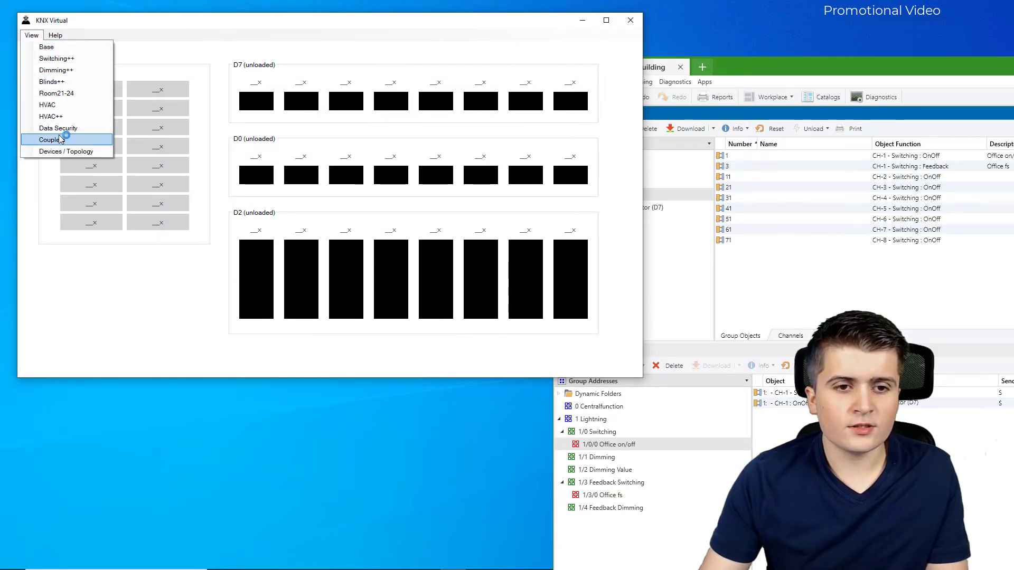
pyautogui.click(55, 153)
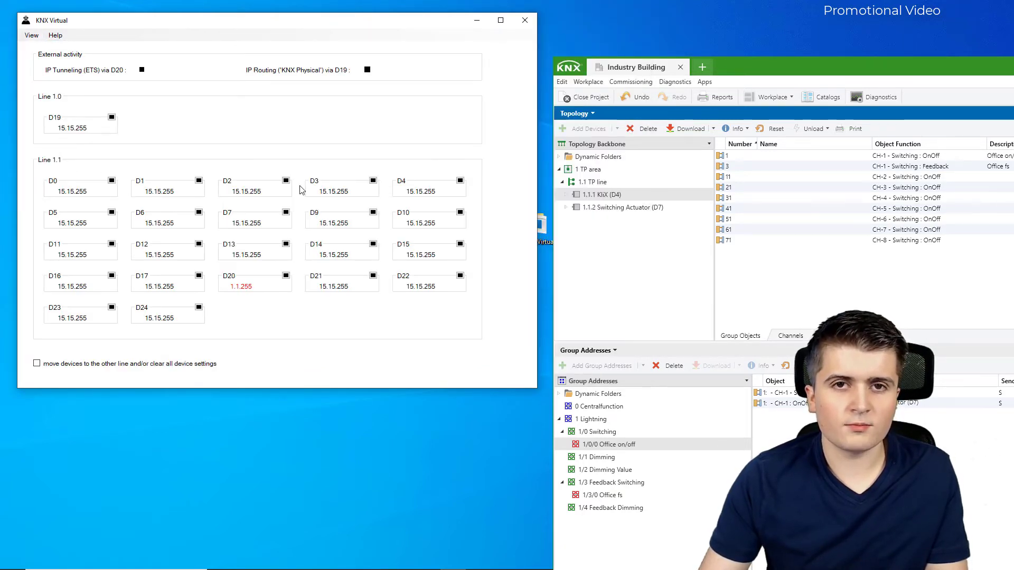
pyautogui.moveTo(781, 61); pyautogui.dragTo(364, 1)
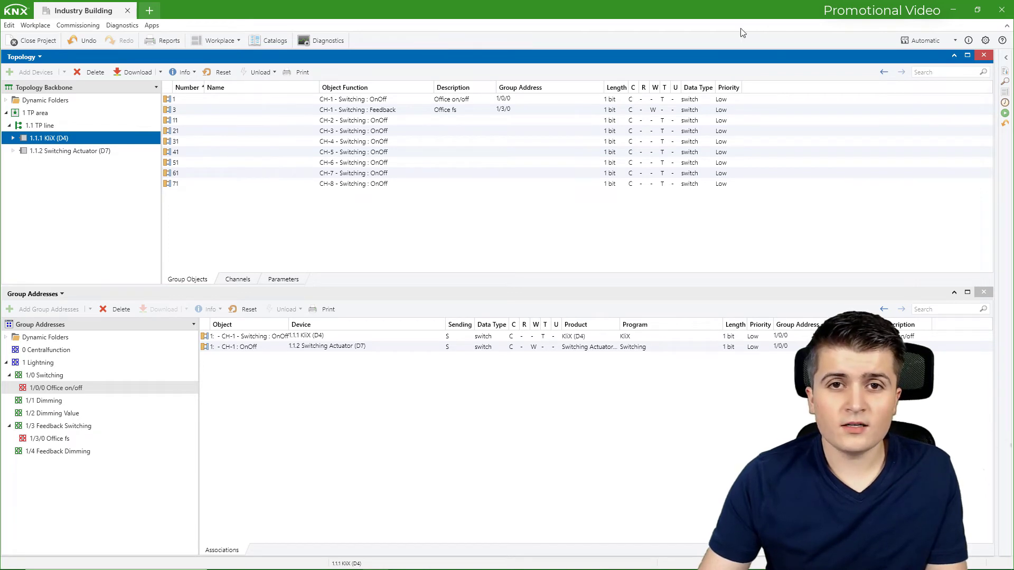
pyautogui.click(905, 41)
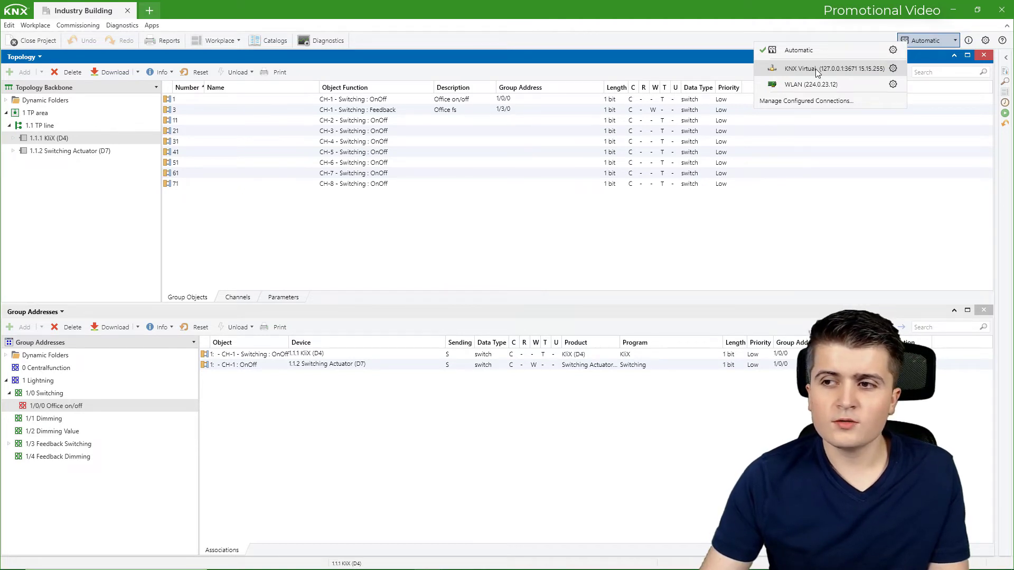
pyautogui.click(817, 71)
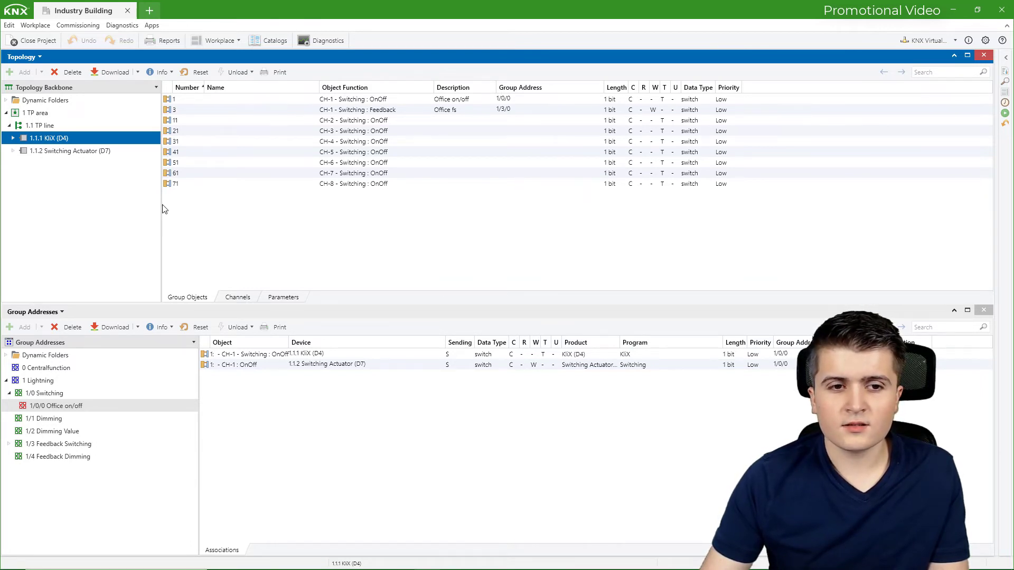
# Step: Start a full download (Download All) to the 1.1.1 KliX (D4) device and show the pending operations
pyautogui.click(137, 72)
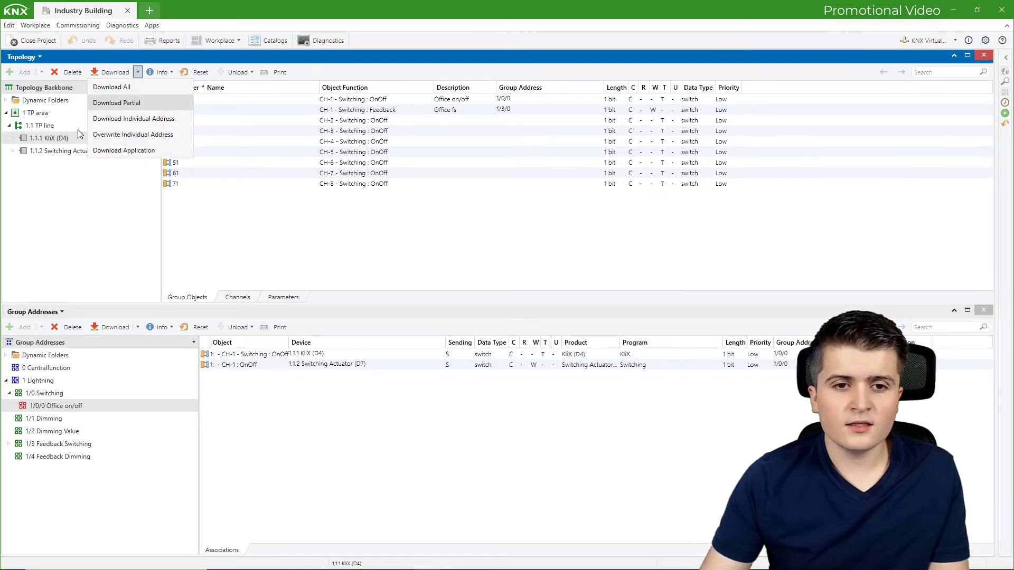
pyautogui.click(111, 87)
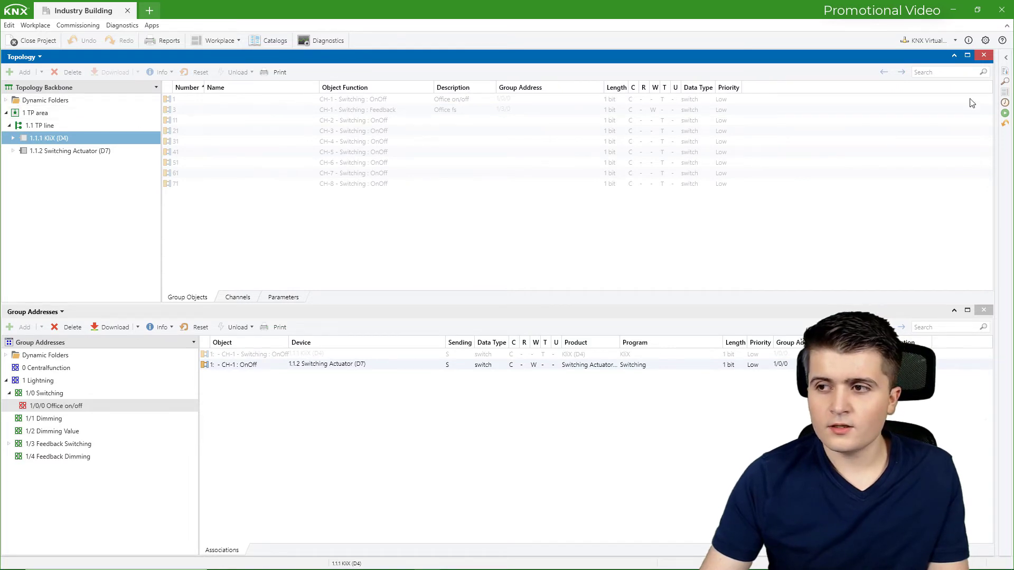
pyautogui.click(1006, 59)
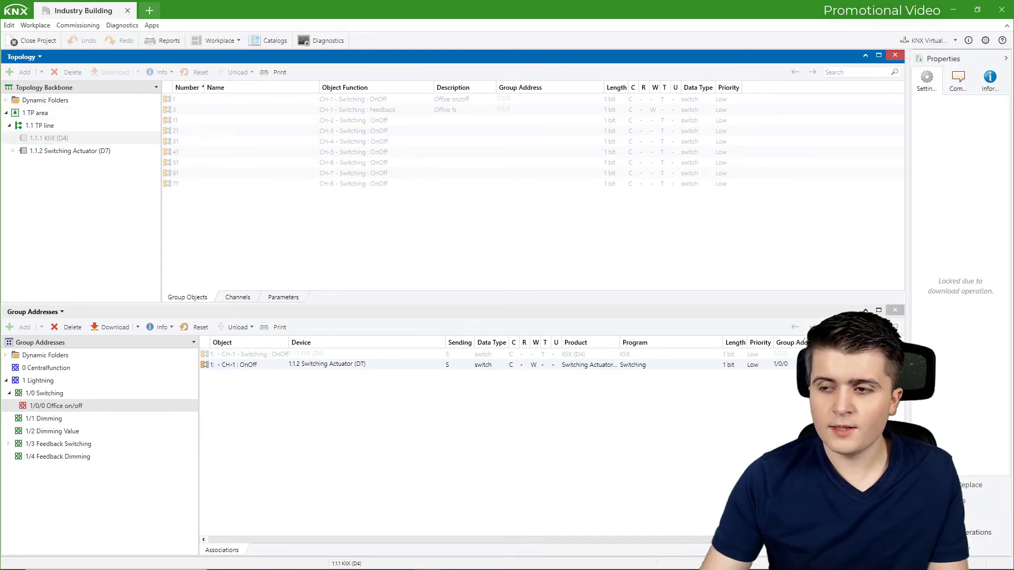
pyautogui.click(959, 533)
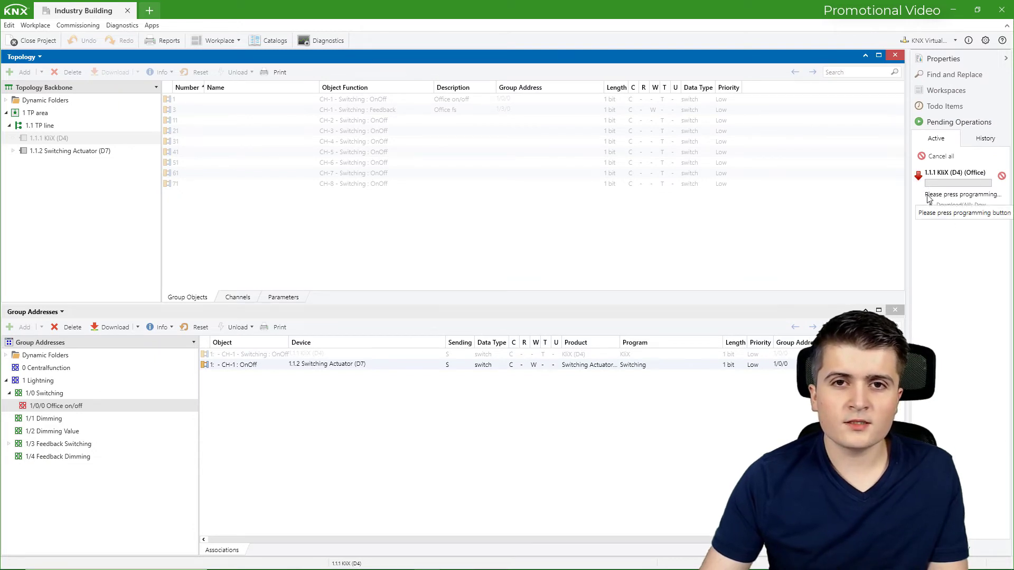
# Step: Switch to KNX Virtual, activate device D4's programming button, and return to the maximized ETS window
pyautogui.moveTo(448, 7); pyautogui.dragTo(753, 27)
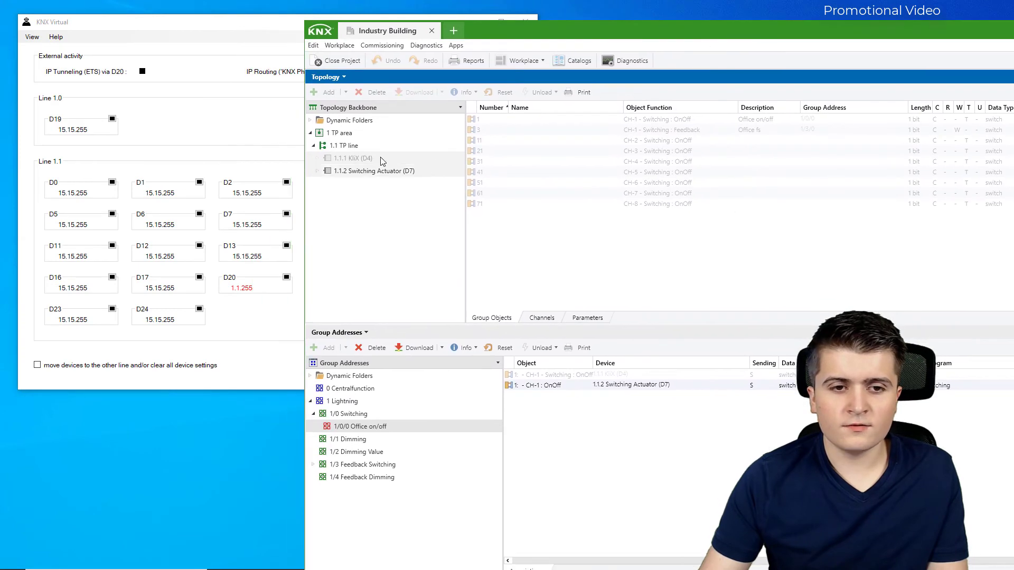
pyautogui.click(151, 168)
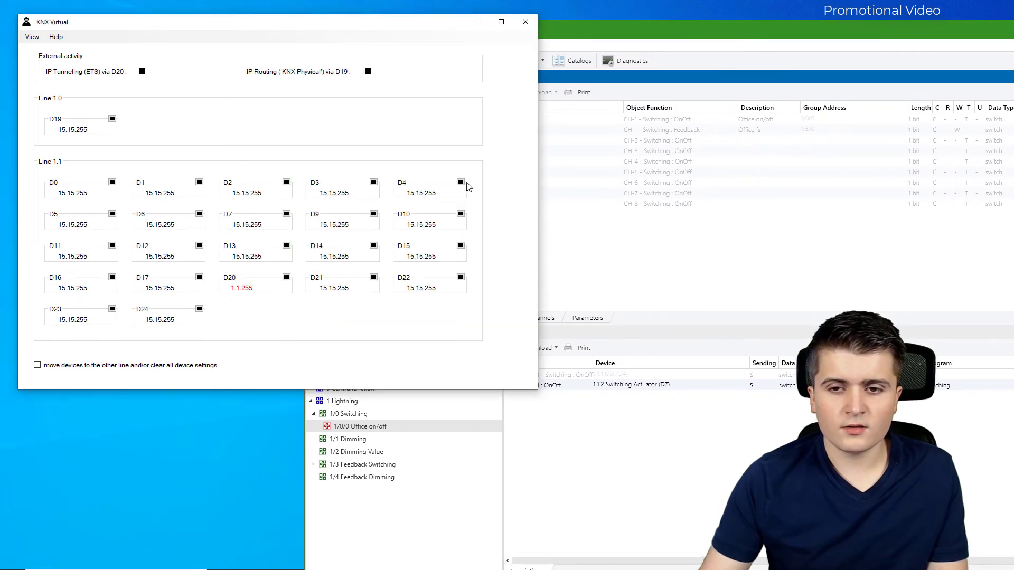
pyautogui.click(718, 40)
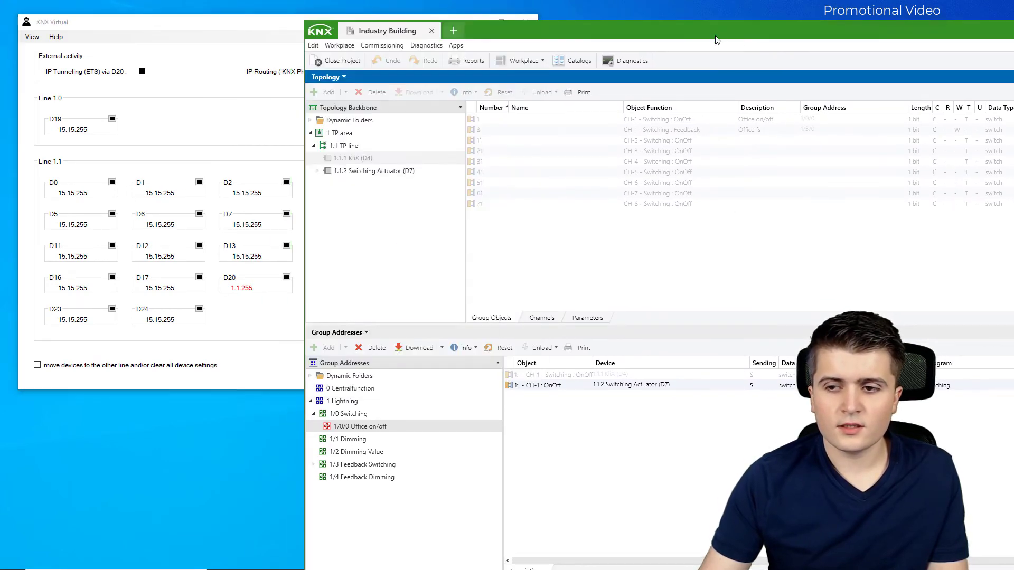
pyautogui.doubleClick(717, 37)
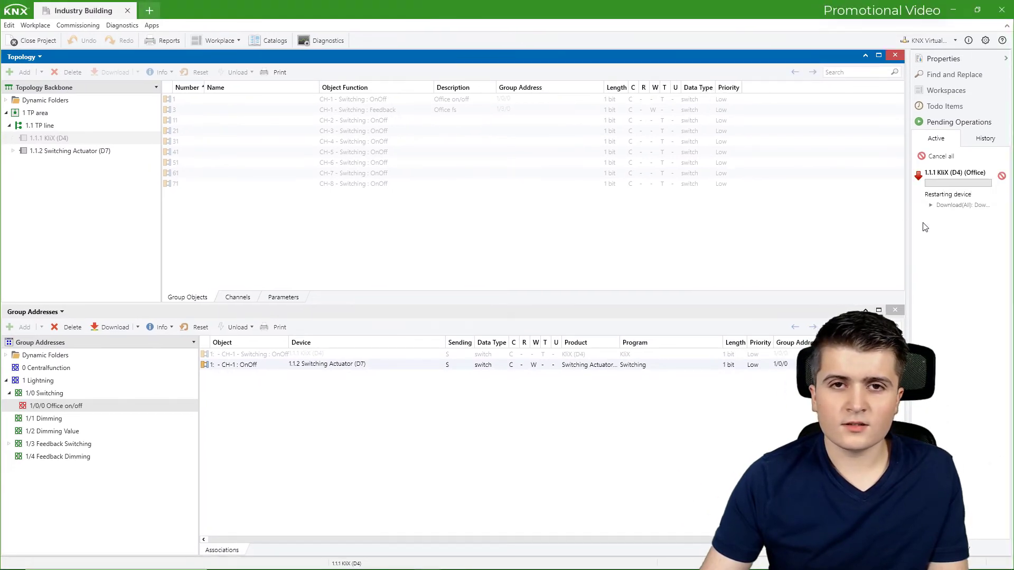
# Step: Check D4's individual address in KNX Virtual and the KliX device's programming status in the 1.1 TP line device list in ETS
pyautogui.moveTo(429, 5); pyautogui.dragTo(600, 255)
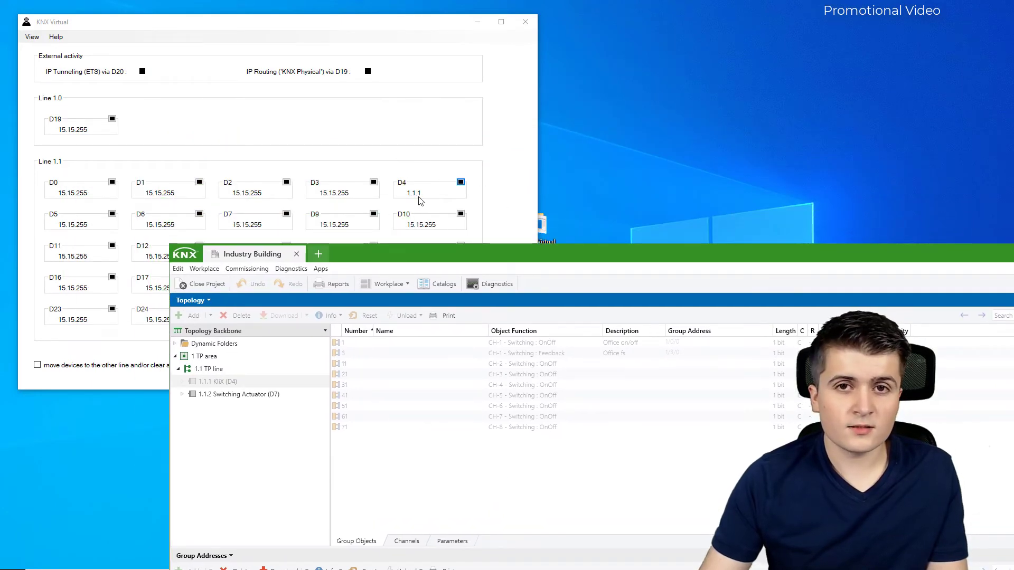
pyautogui.doubleClick(419, 246)
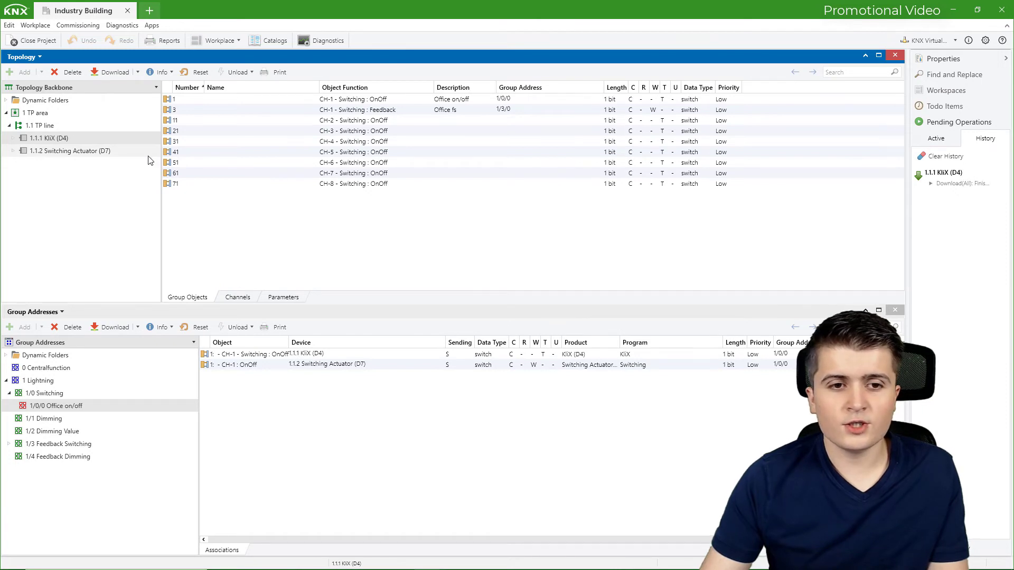
pyautogui.click(55, 126)
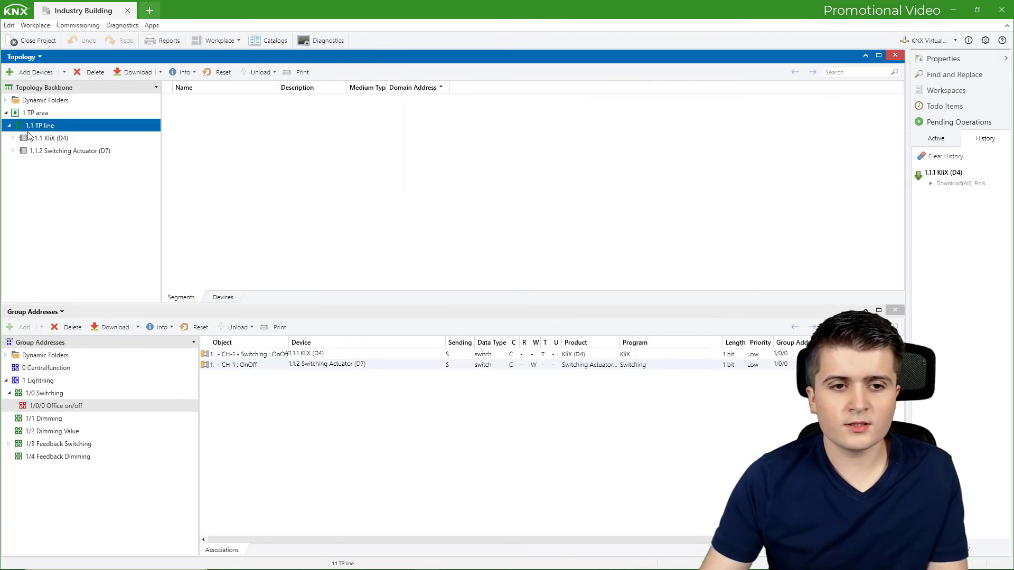
pyautogui.click(221, 298)
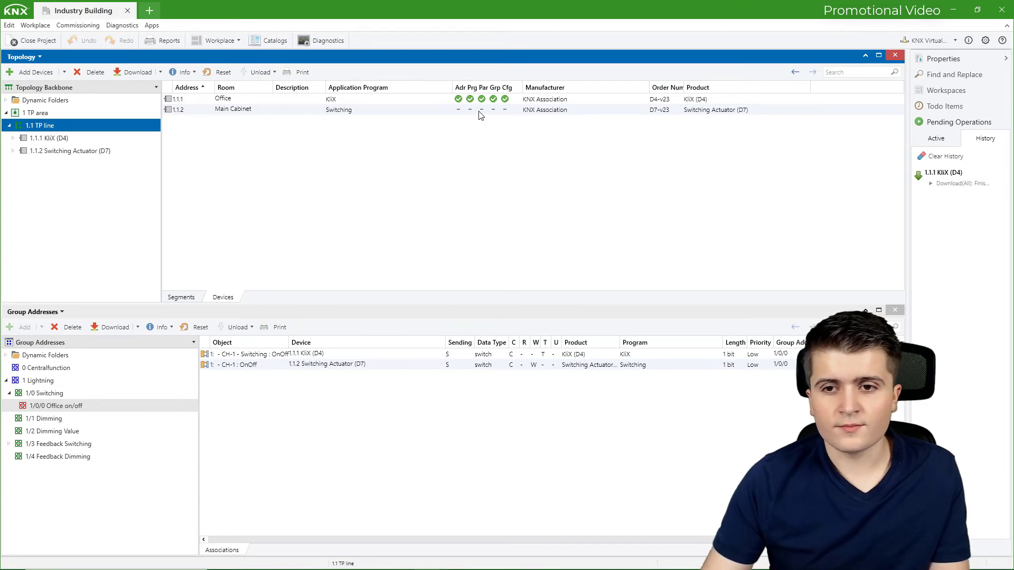
pyautogui.click(391, 101)
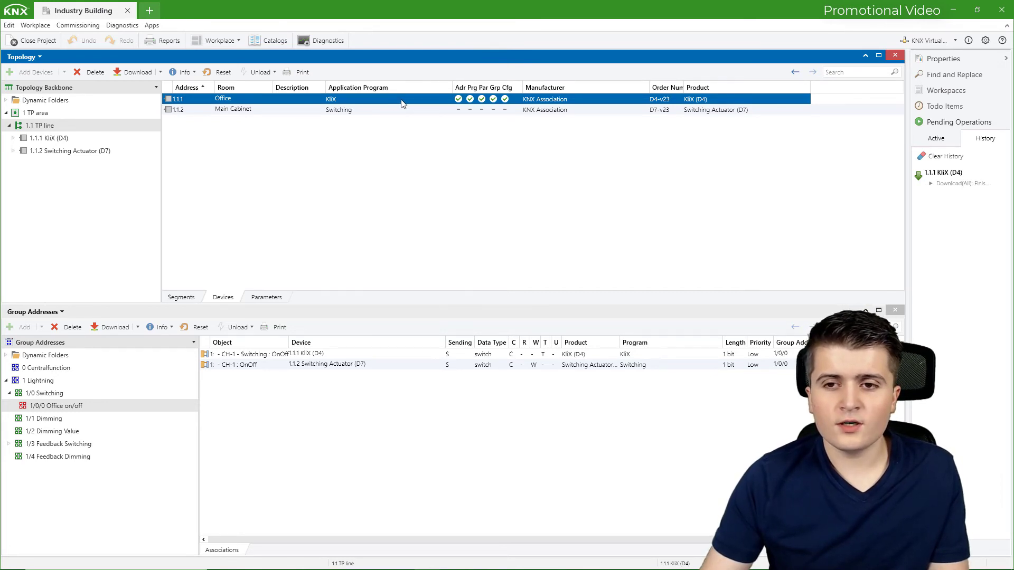
# Step: Download only the individual address to 1.1.2 Switching Actuator (D7), activating D7's programming button in KNX Virtual
pyautogui.click(119, 151)
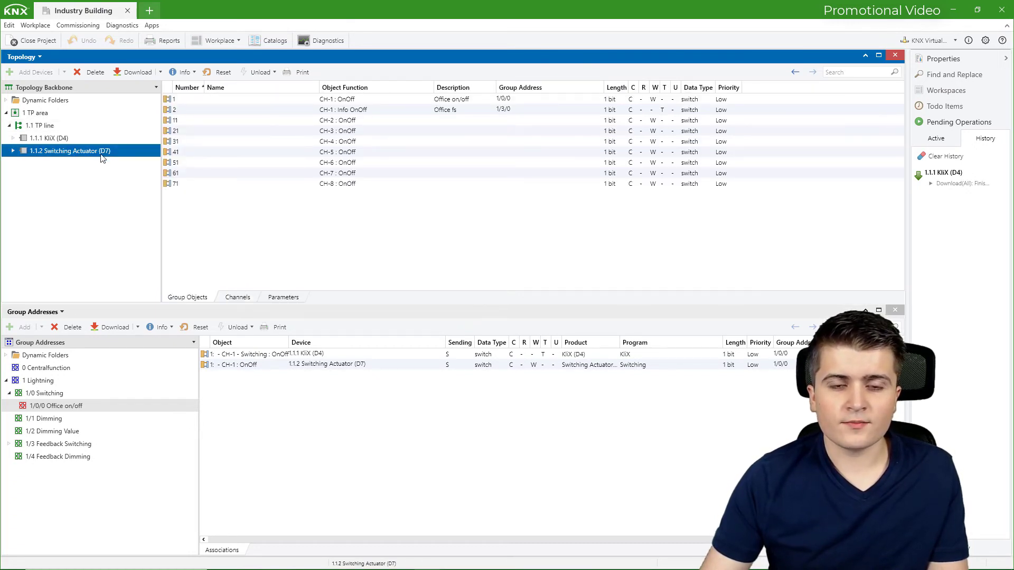
pyautogui.click(160, 72)
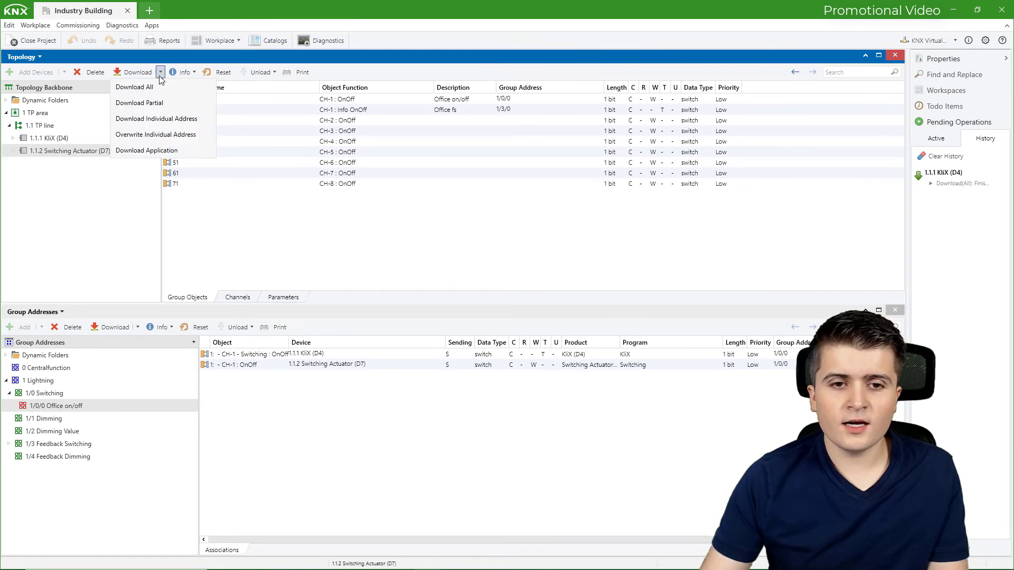
pyautogui.click(178, 125)
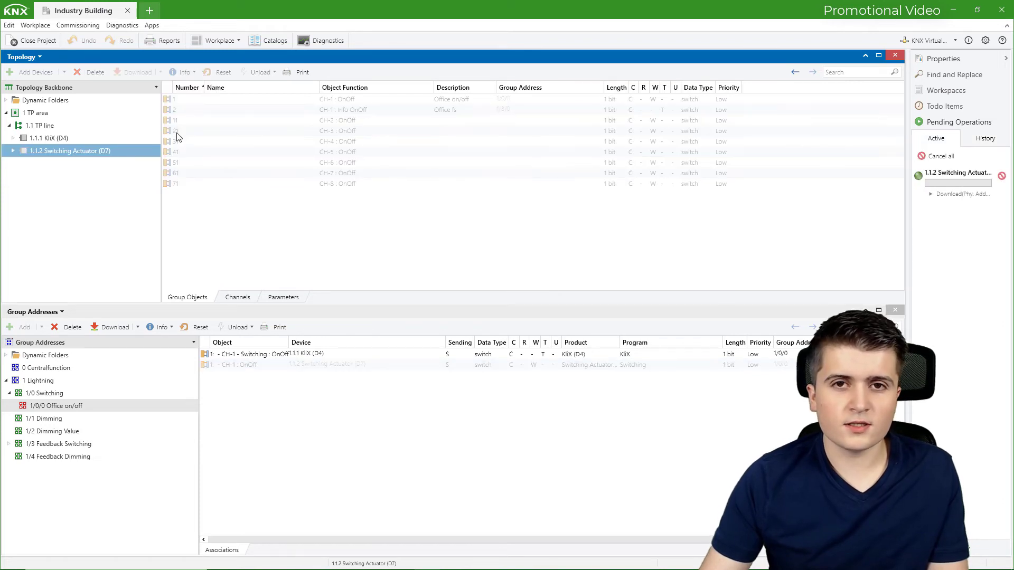
pyautogui.moveTo(314, 4); pyautogui.dragTo(836, 120)
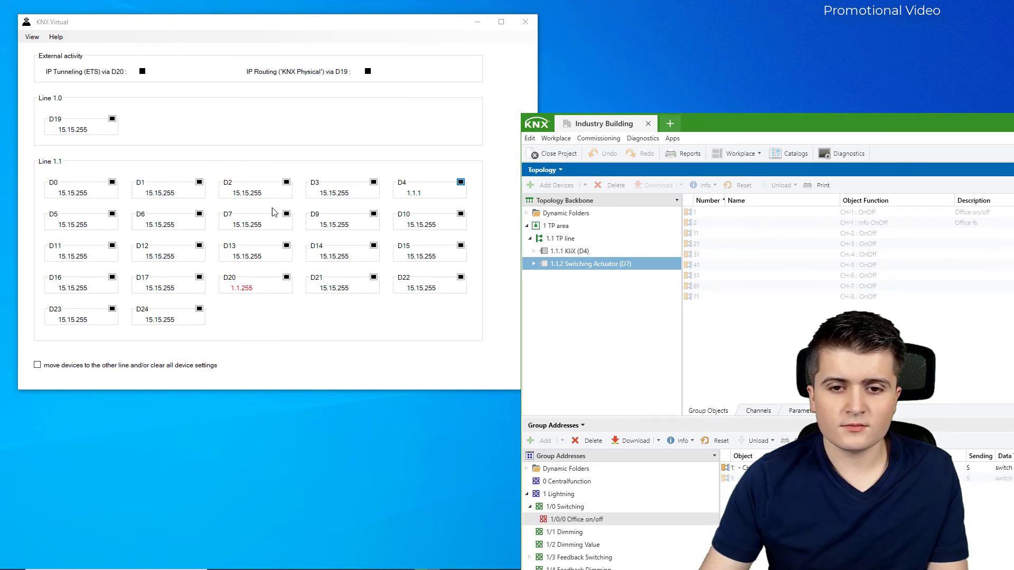
pyautogui.moveTo(787, 123); pyautogui.dragTo(375, 2)
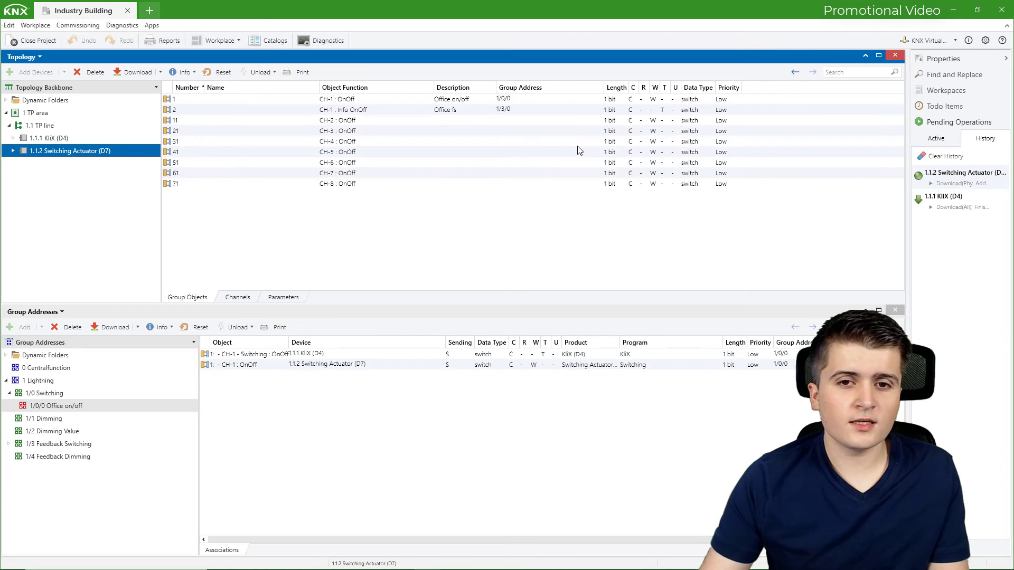
# Step: Check the Switching Actuator's programming status in the 1.1 TP line device list
pyautogui.click(117, 126)
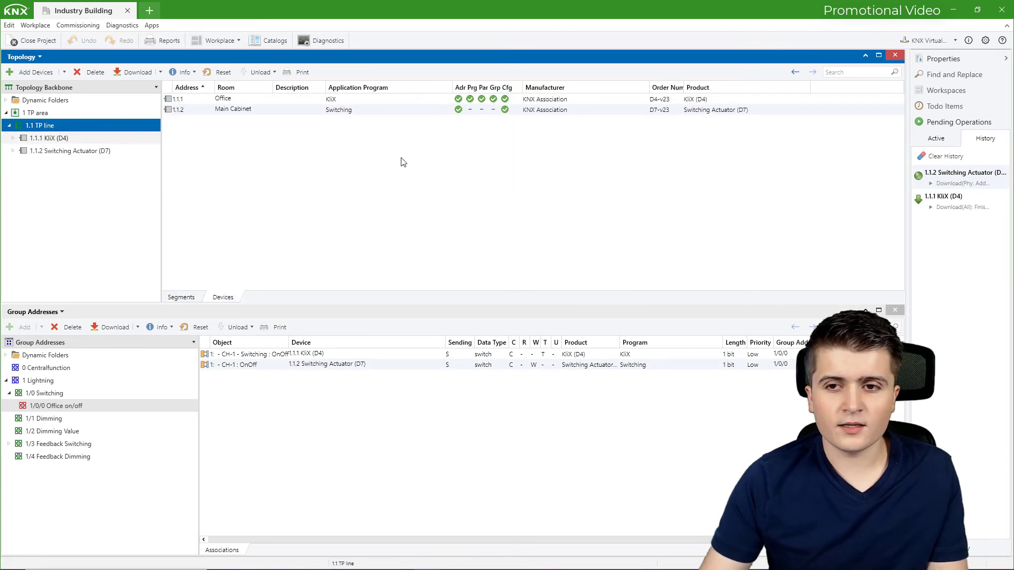
pyautogui.click(459, 115)
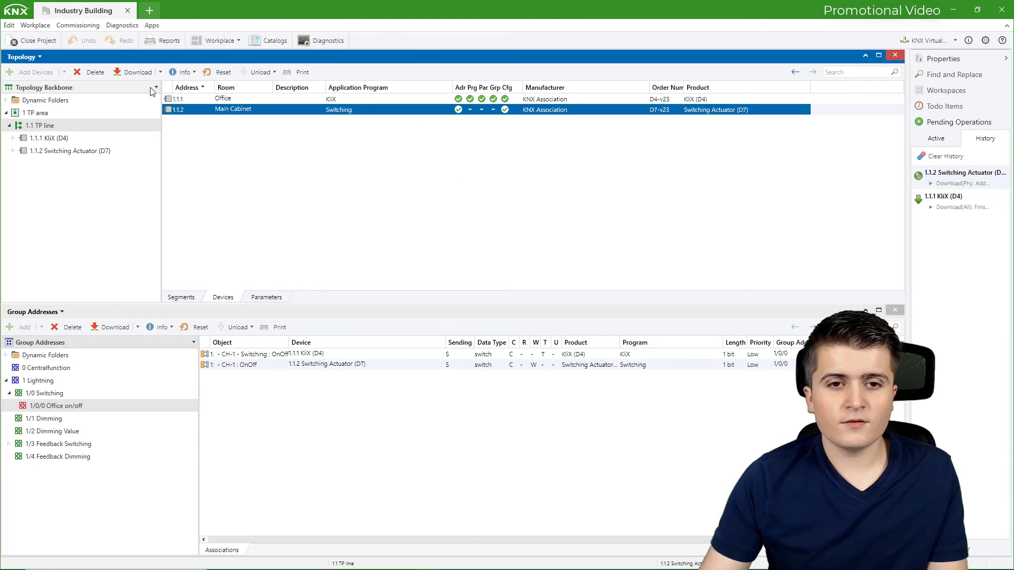
# Step: Download only the application program to 1.1.2 Switching Actuator (D7)
pyautogui.click(161, 73)
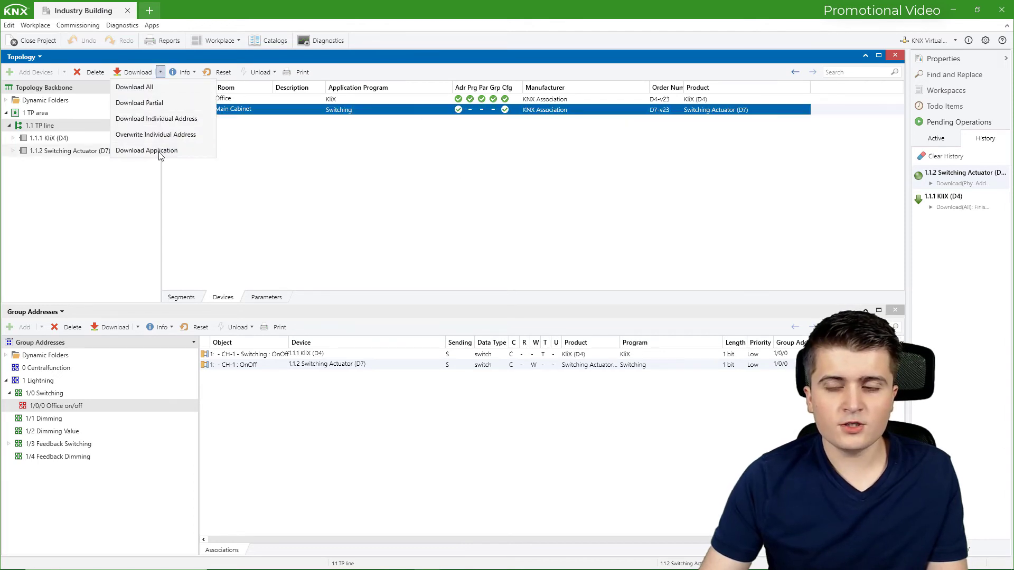
pyautogui.click(142, 151)
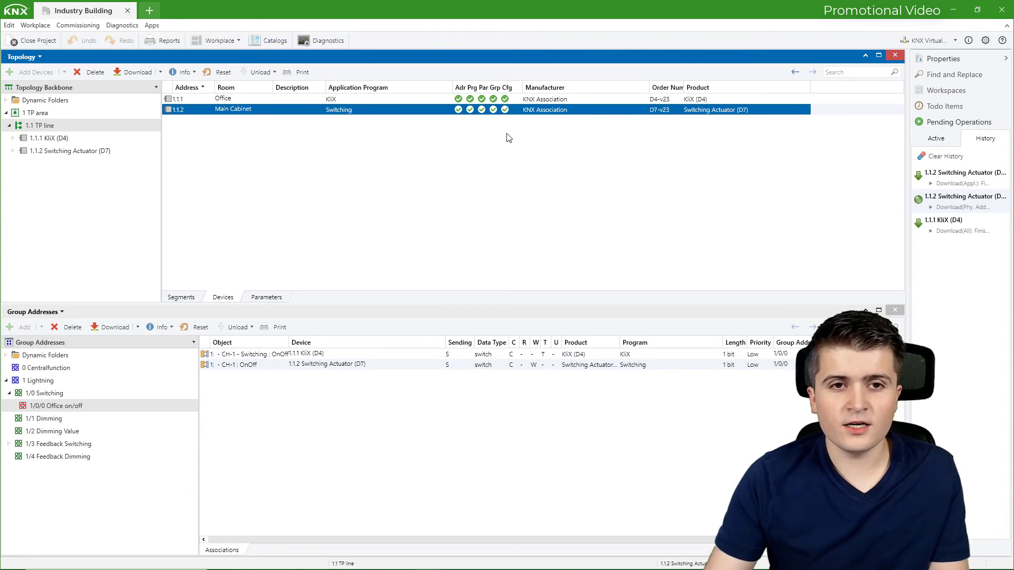
# Step: Switch to KNX Virtual, maximize its window, and display the Base view with the simulated devices
pyautogui.click(949, 12)
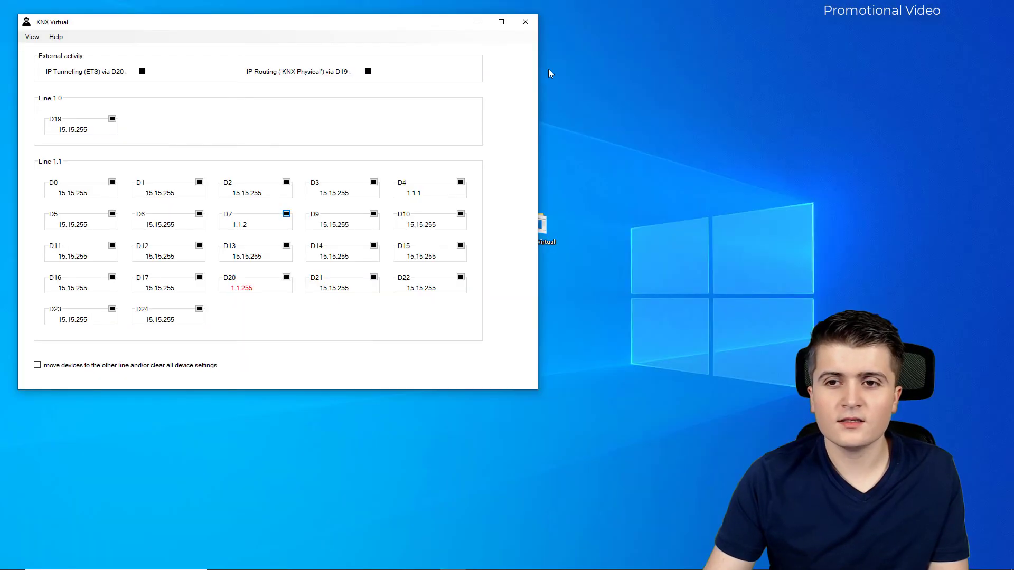
pyautogui.click(501, 20)
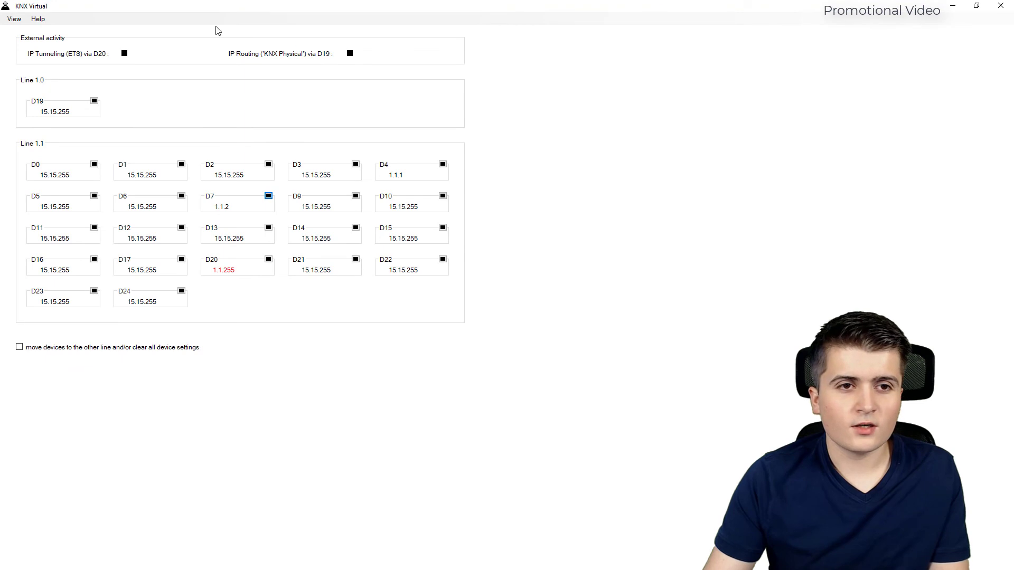
pyautogui.click(14, 19)
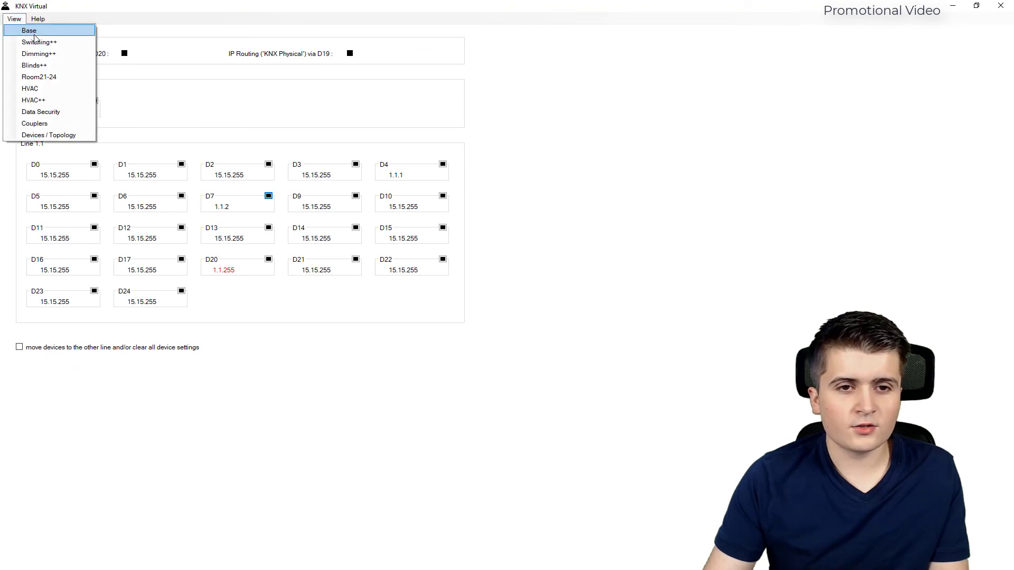
pyautogui.click(29, 31)
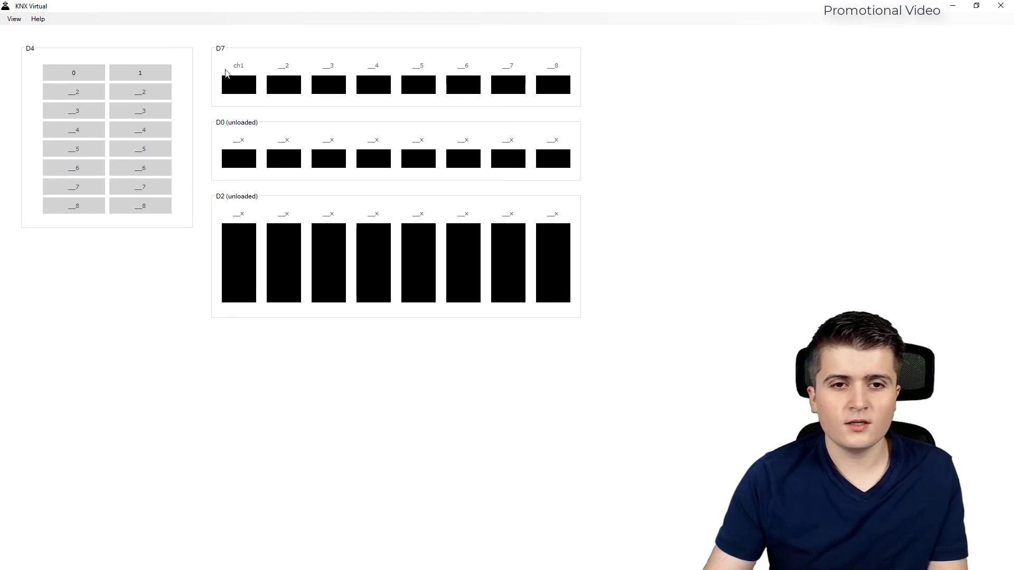
# Step: Test D4's first-channel on/off pair by switching D7's ch1 lamp on, off, and on again
pyautogui.click(152, 76)
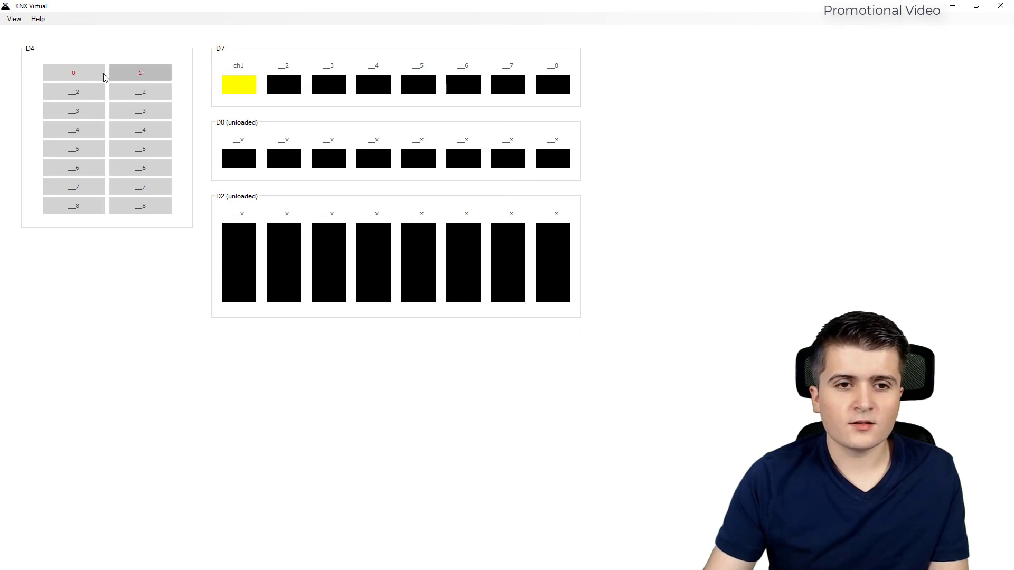
pyautogui.click(63, 75)
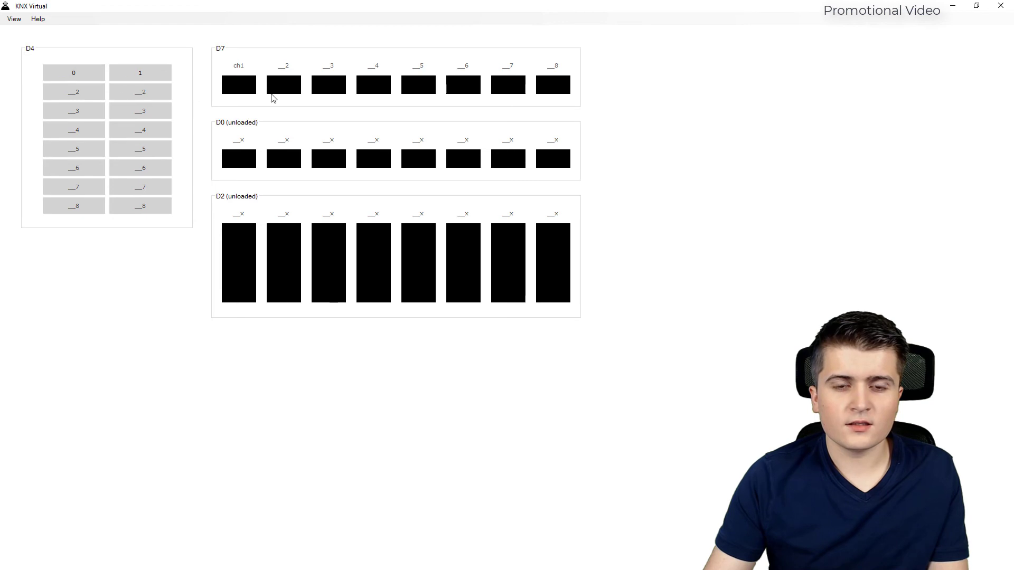
pyautogui.click(142, 75)
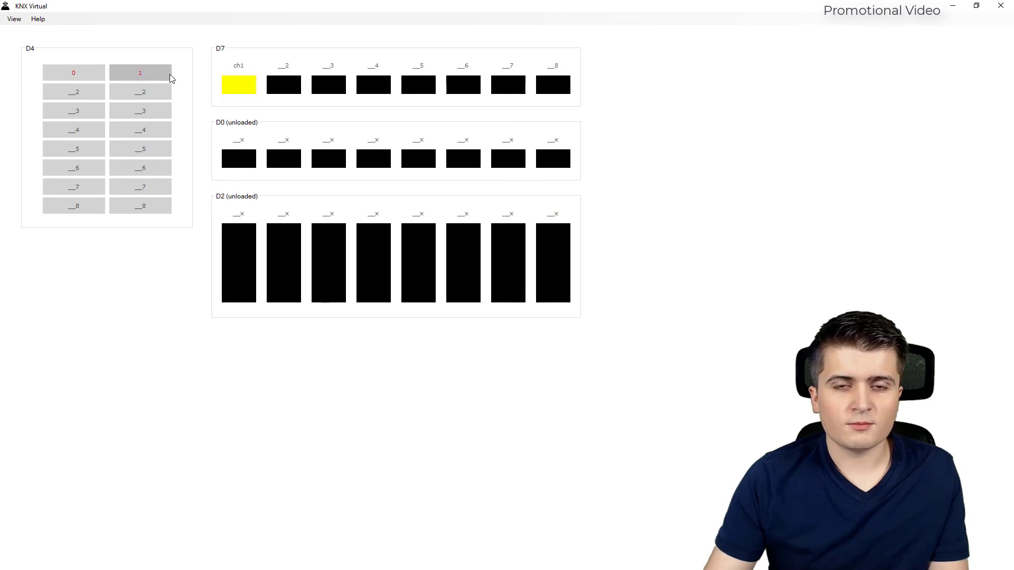
# Step: Simulate a defective lamp on D7's ch1, and test switching the channel on and off again from D4's first pair
pyautogui.click(251, 92)
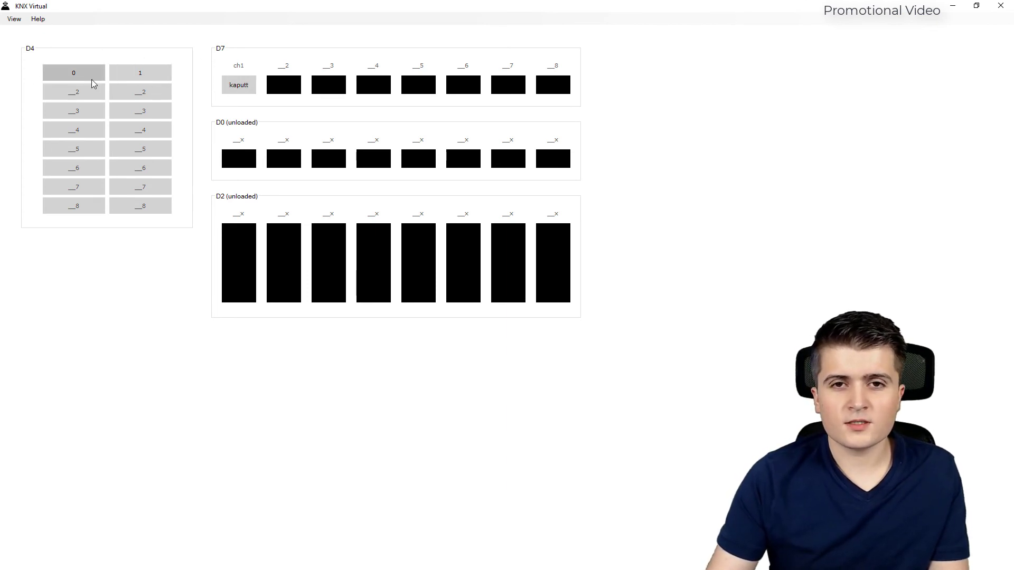
pyautogui.click(135, 84)
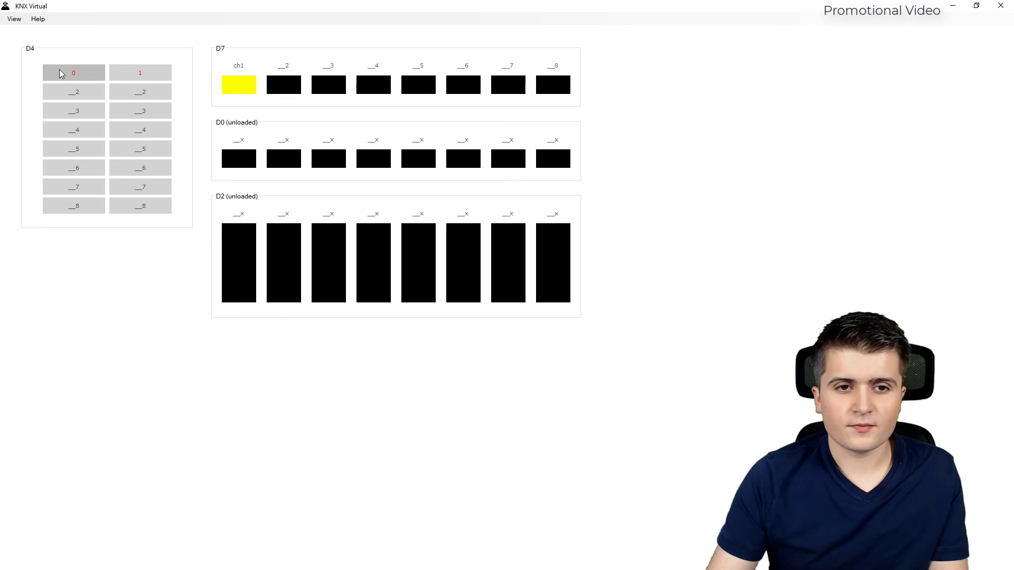
pyautogui.click(60, 73)
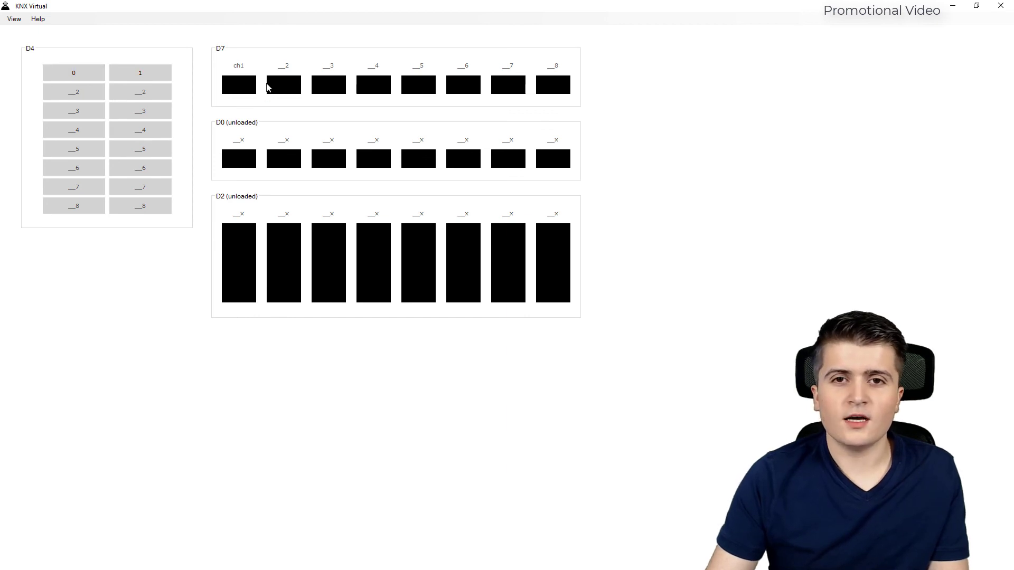